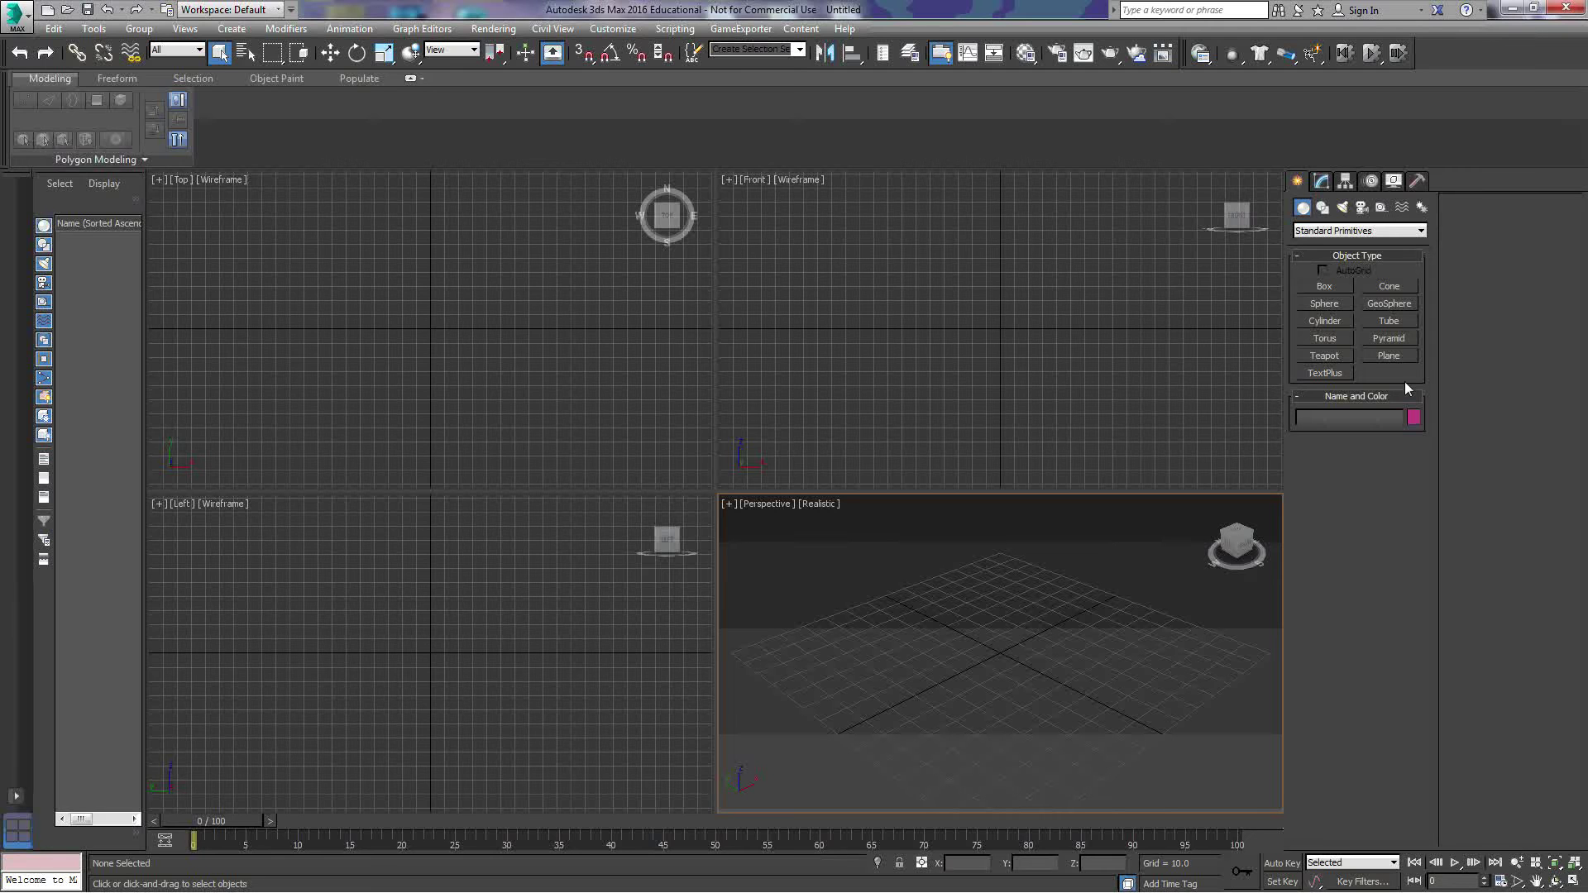
- Create a box about 45 long, 69 wide and 40 high near the origin in the Top viewport
left_click(1328, 289)
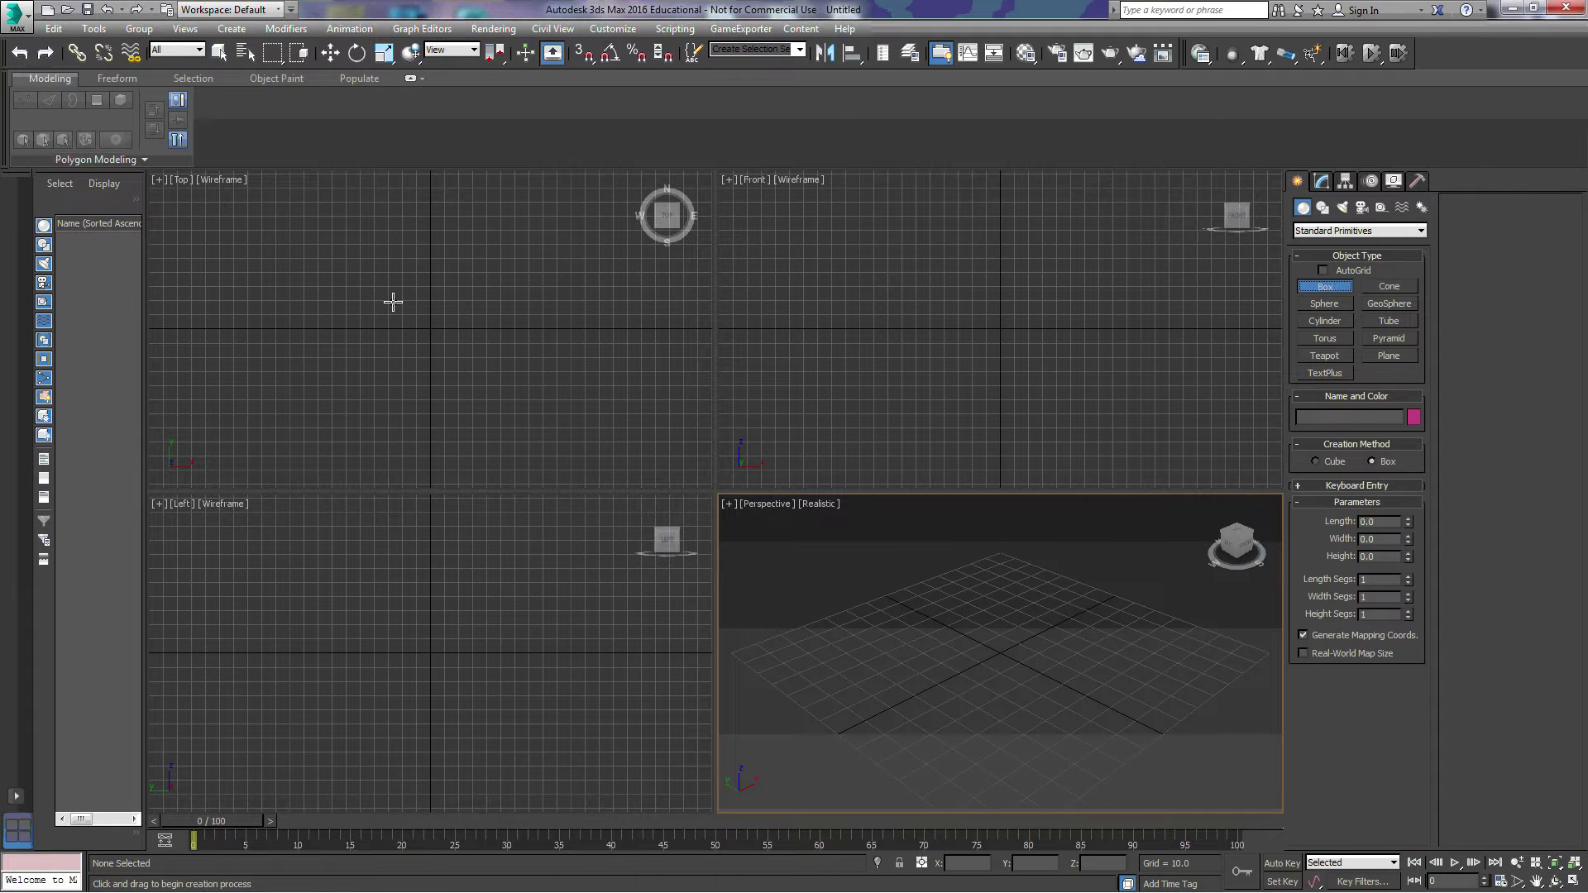
left_click_drag(384, 300, 482, 361)
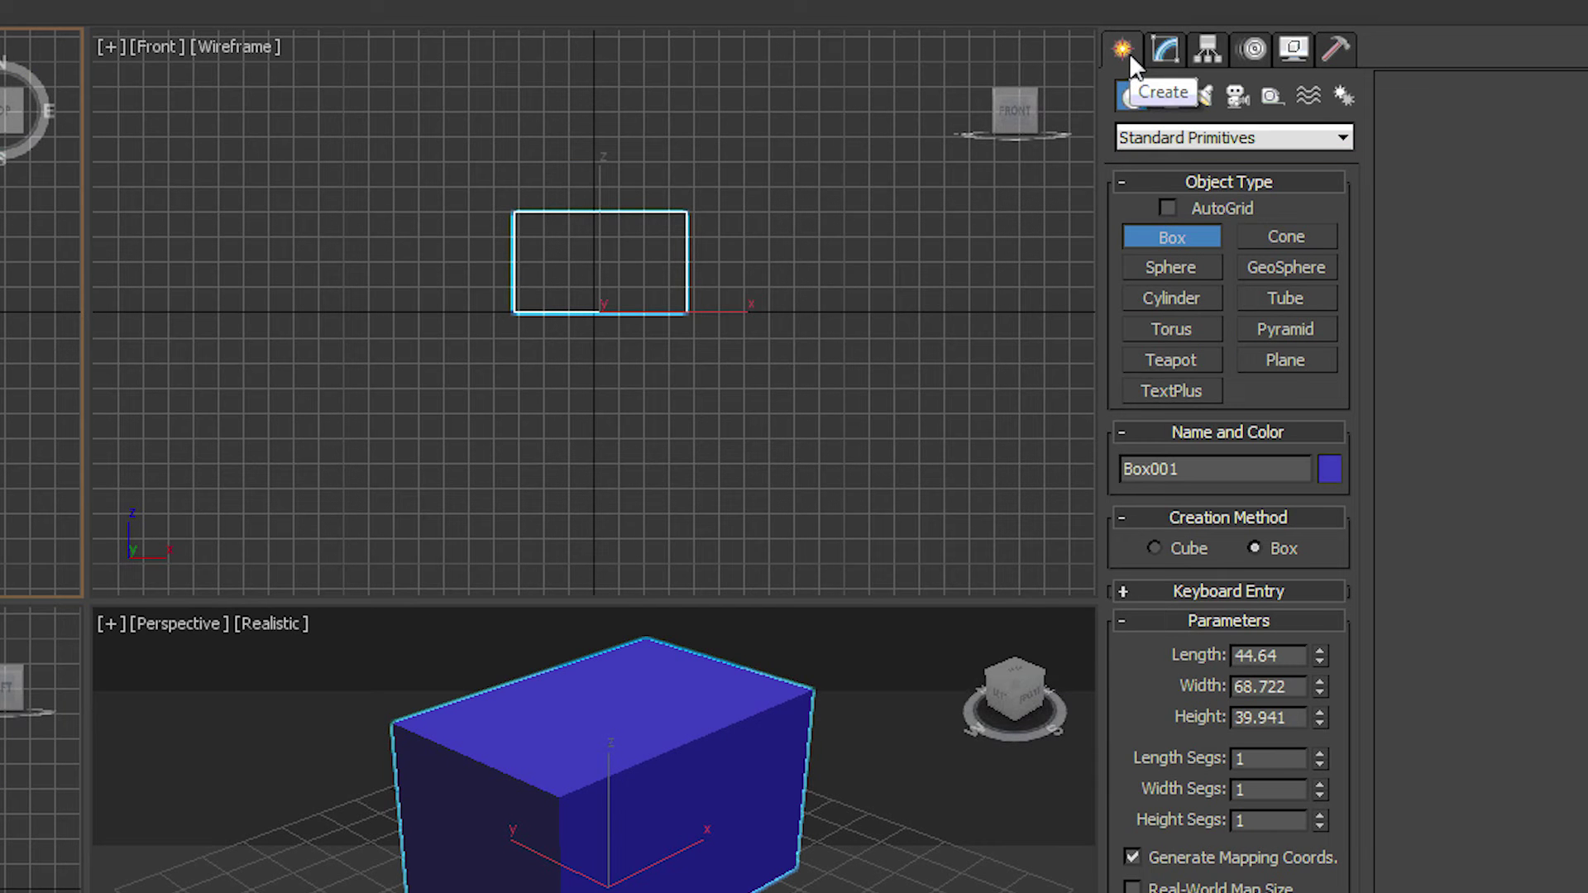
- Place a standard Free camera beside the box in the Top viewport
left_click(1235, 95)
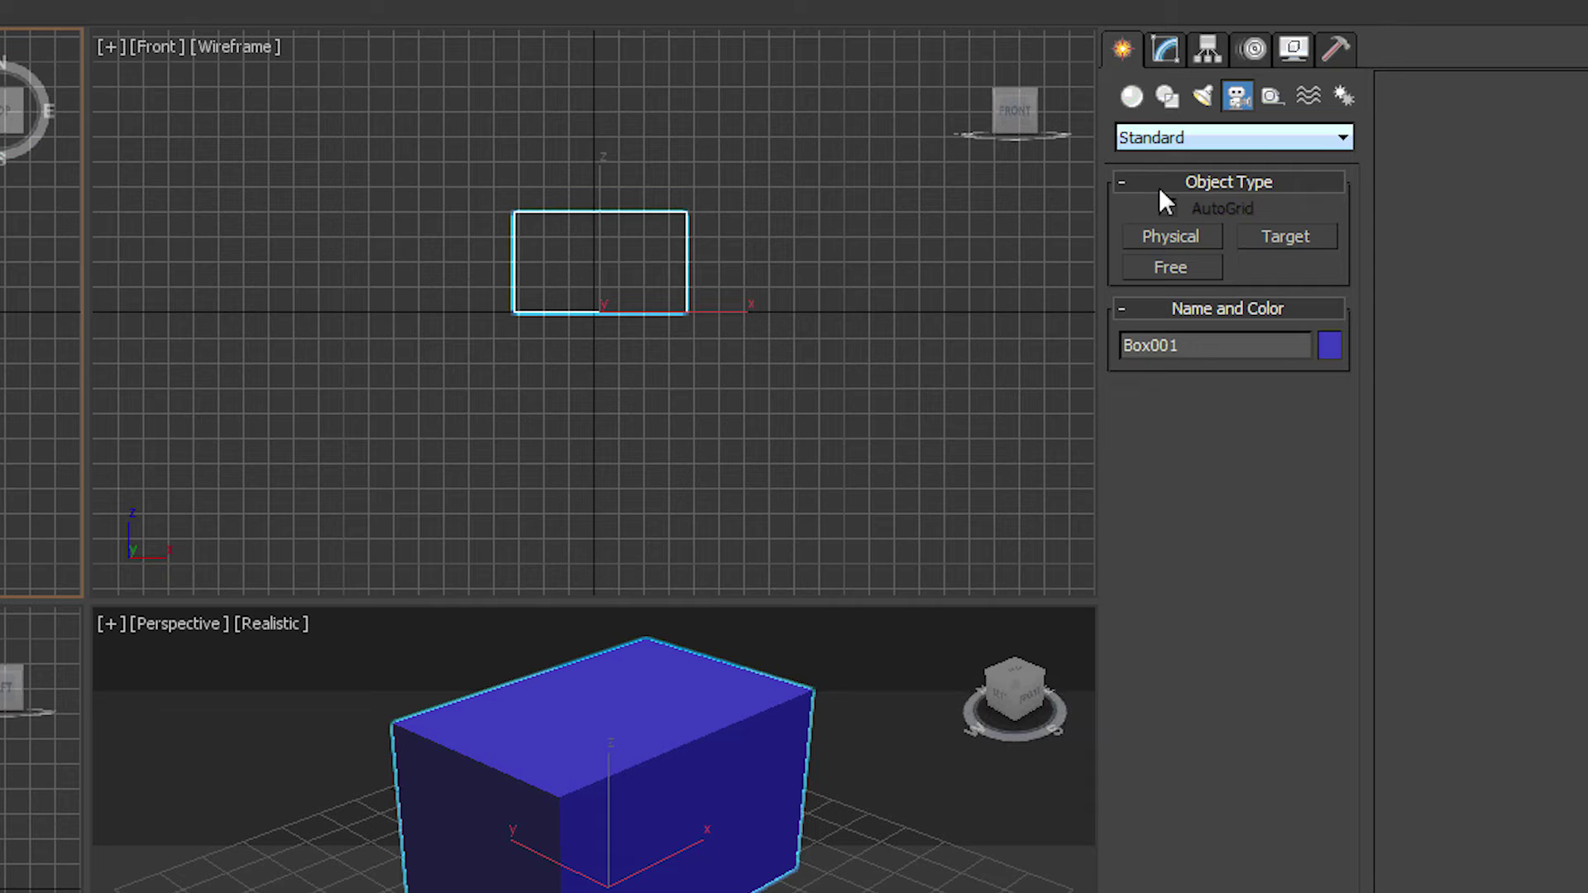
left_click(1183, 263)
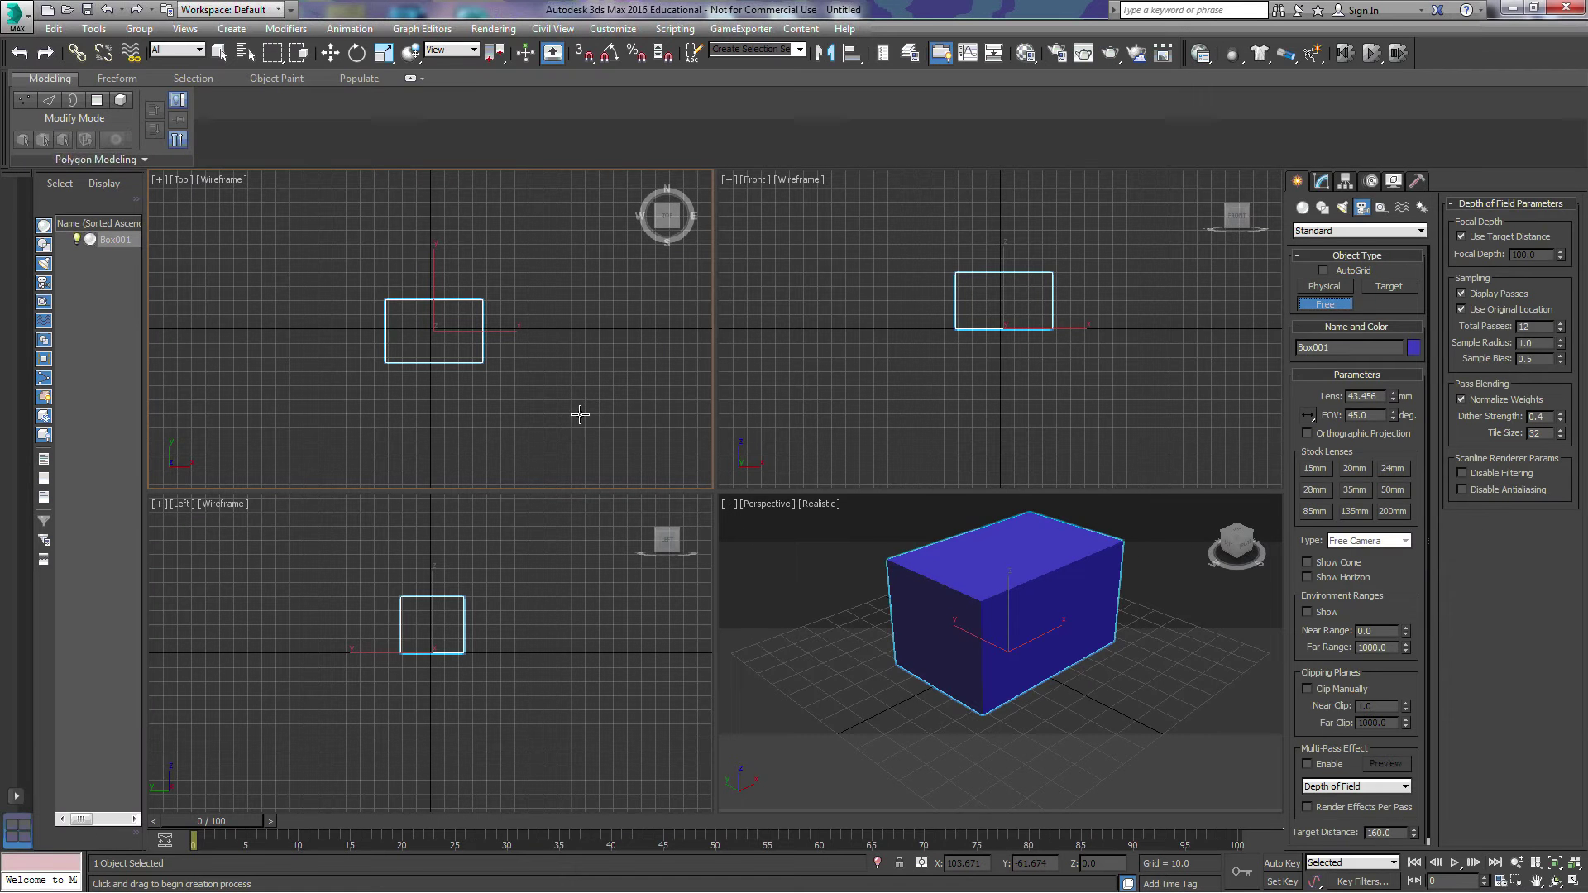
left_click(574, 374)
- Rotate the free camera to about 88° on X and 49° on Z so it faces the box
left_click(357, 53)
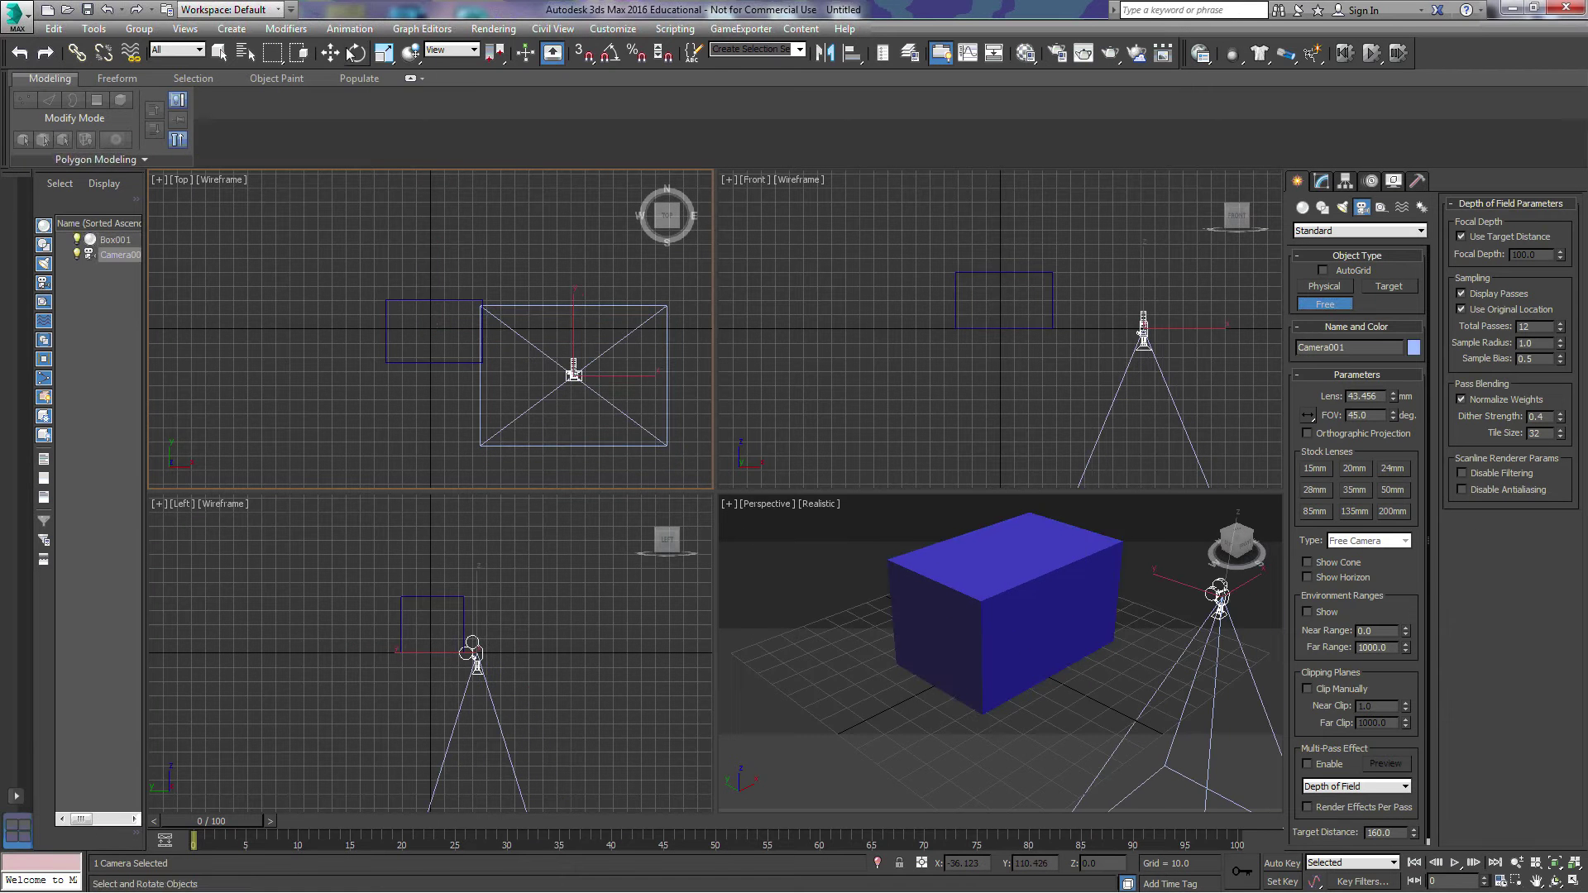
left_click_drag(574, 343, 558, 378)
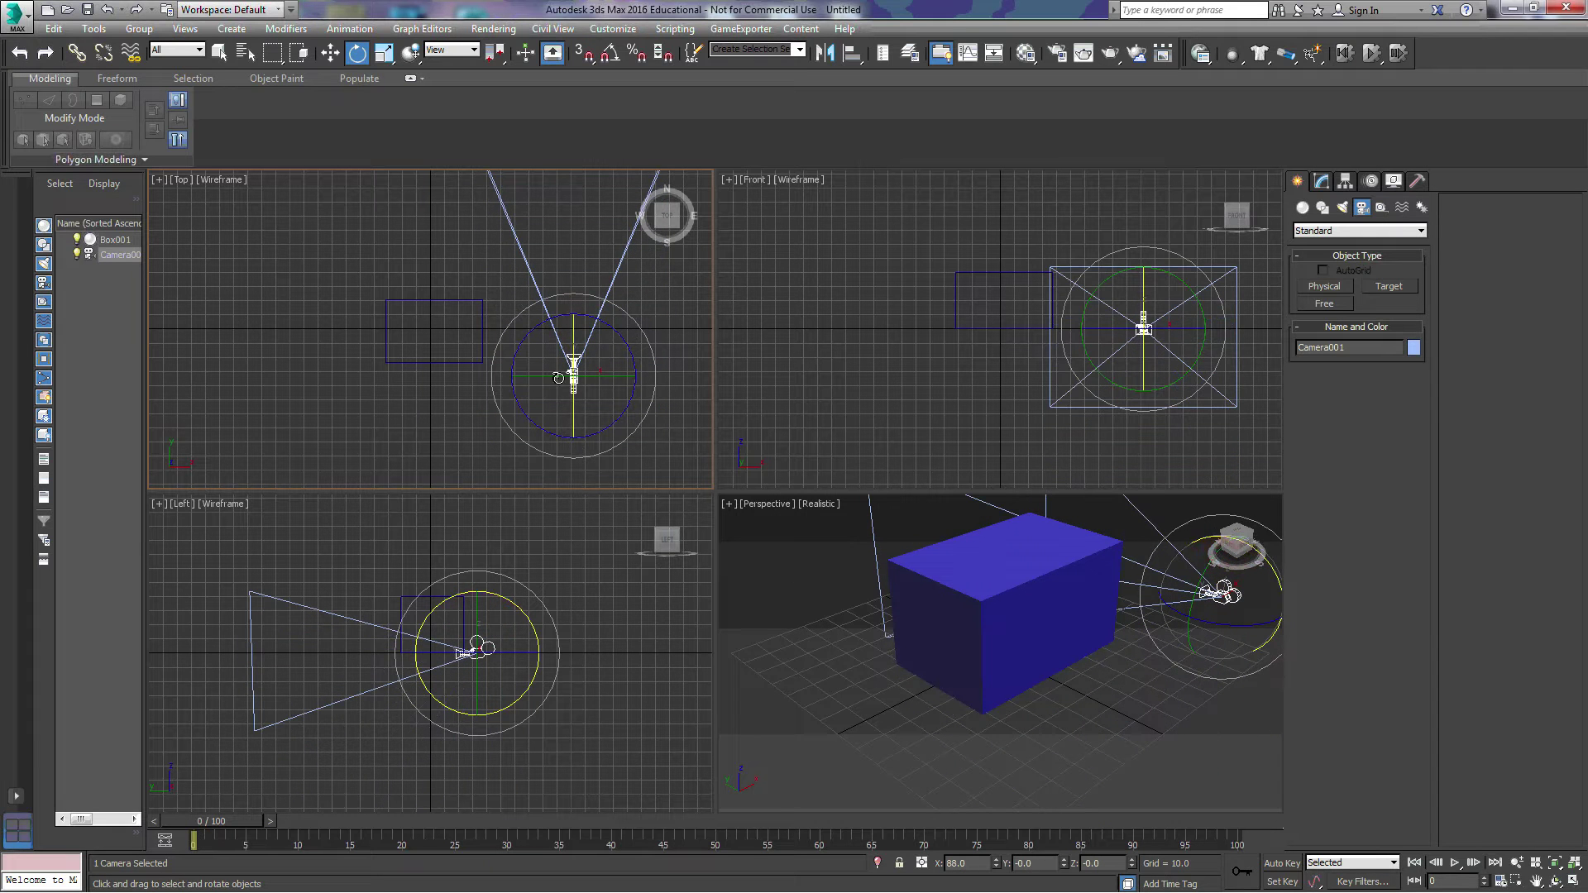
left_click(330, 53)
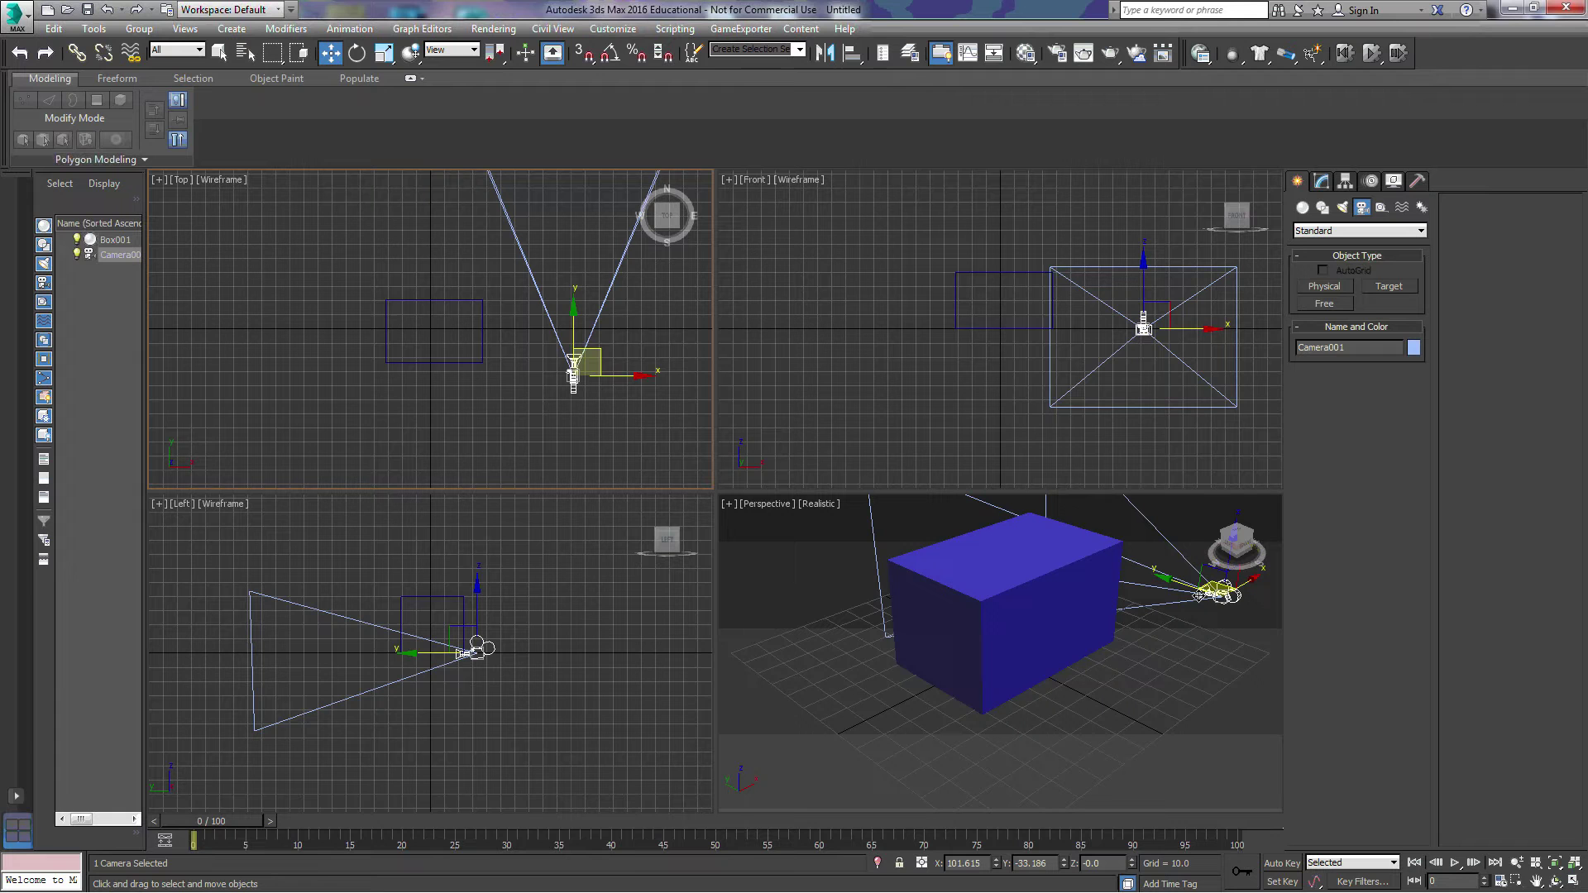
left_click(356, 53)
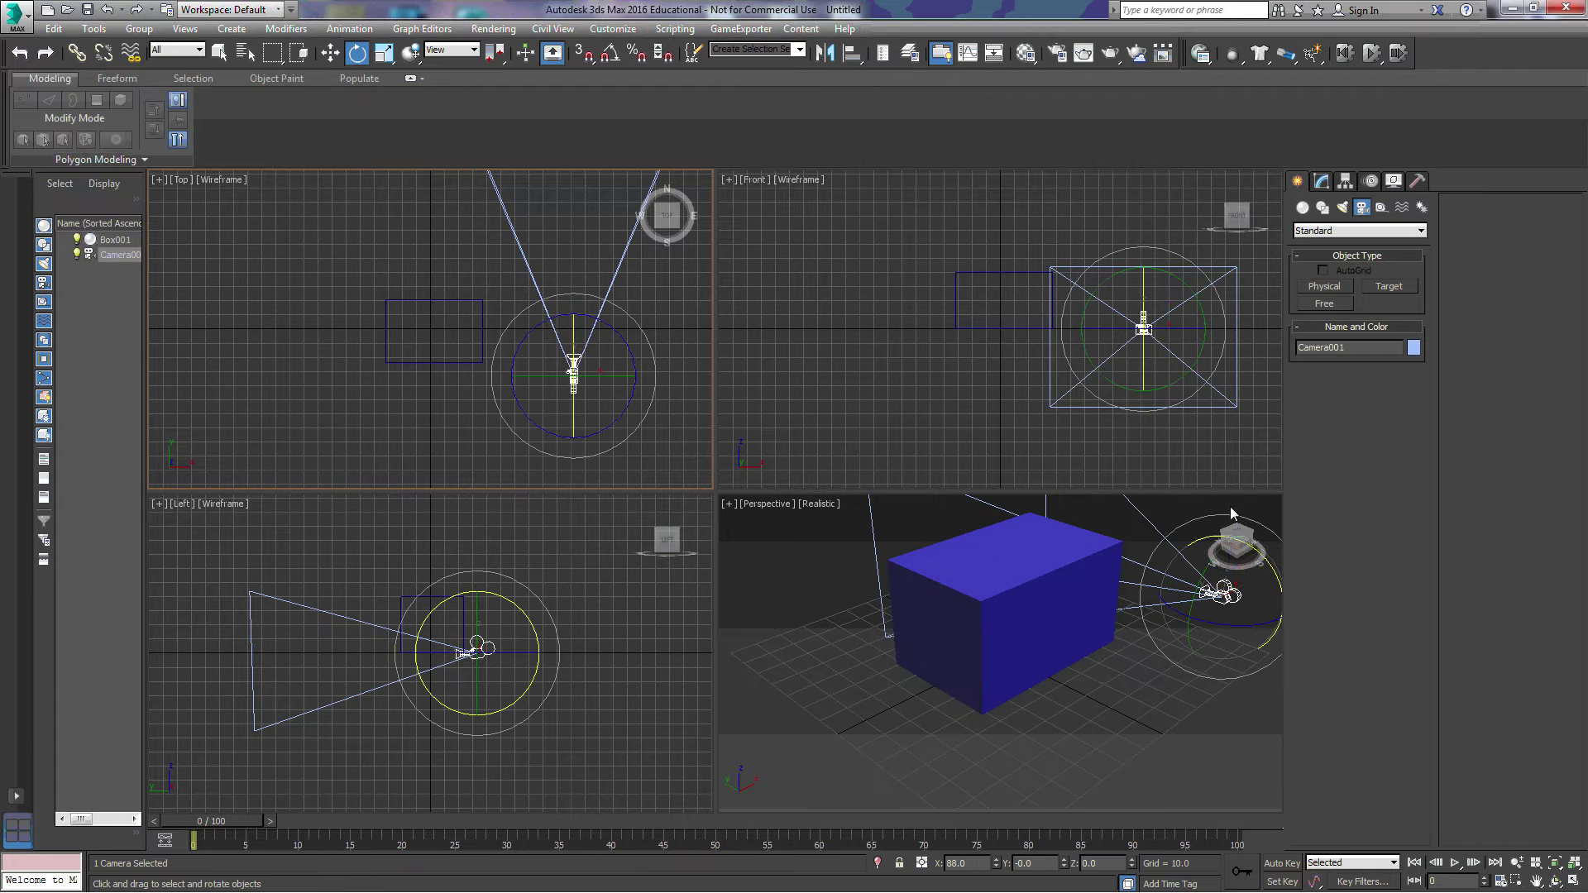
mouse_move(1191, 618)
left_mouse_down()
mouse_move(1224, 621)
mouse_move(1204, 618)
left_mouse_up()
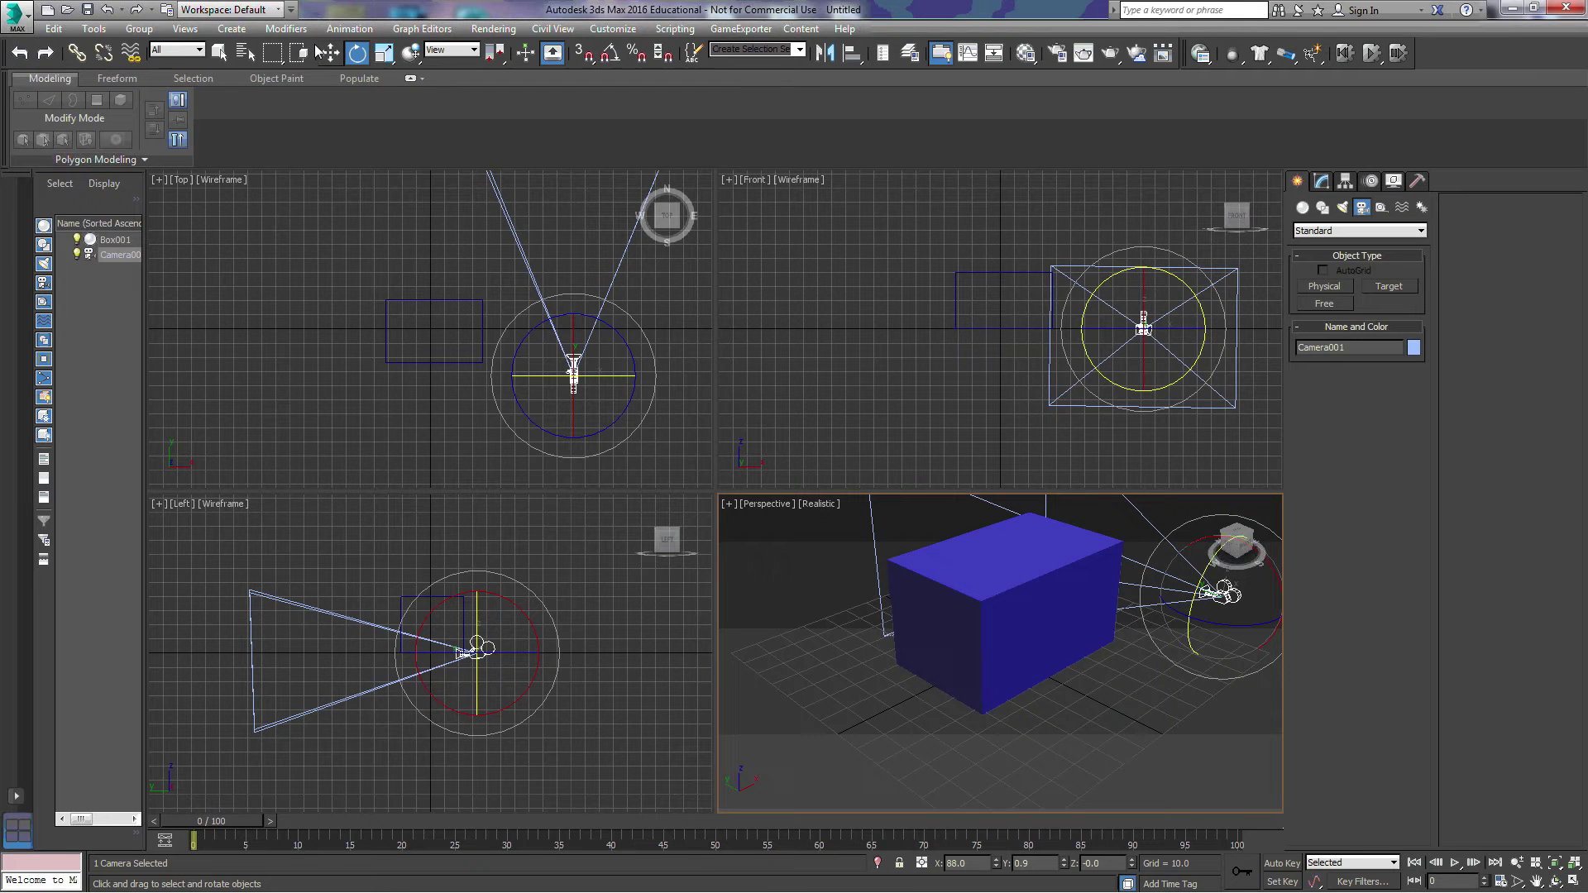
left_click(110, 11)
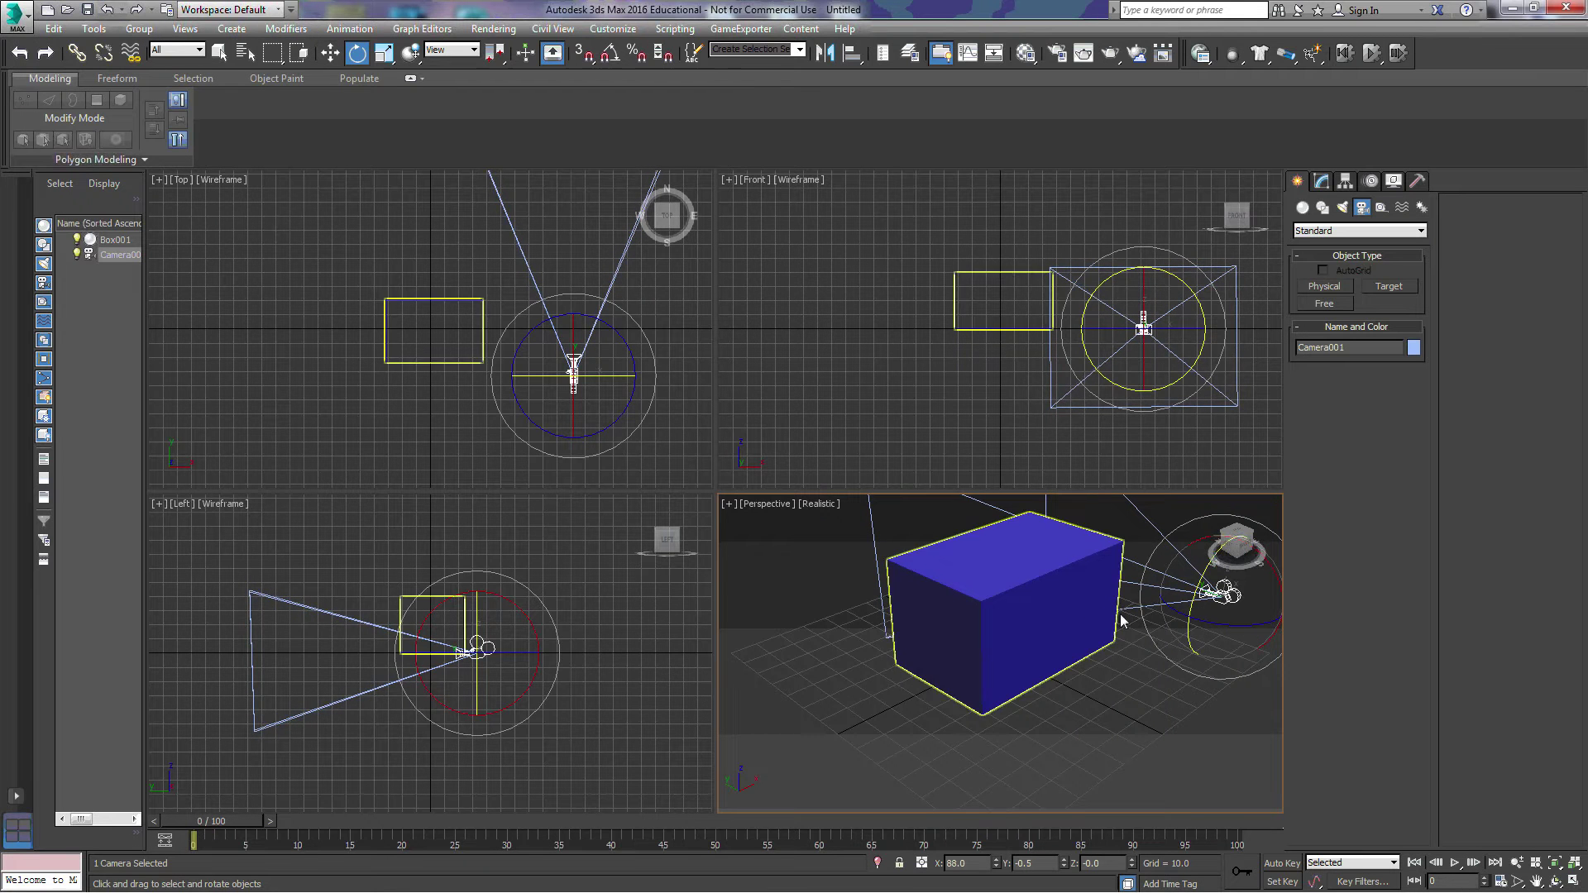
left_click_drag(1204, 618, 1286, 637)
key("z")
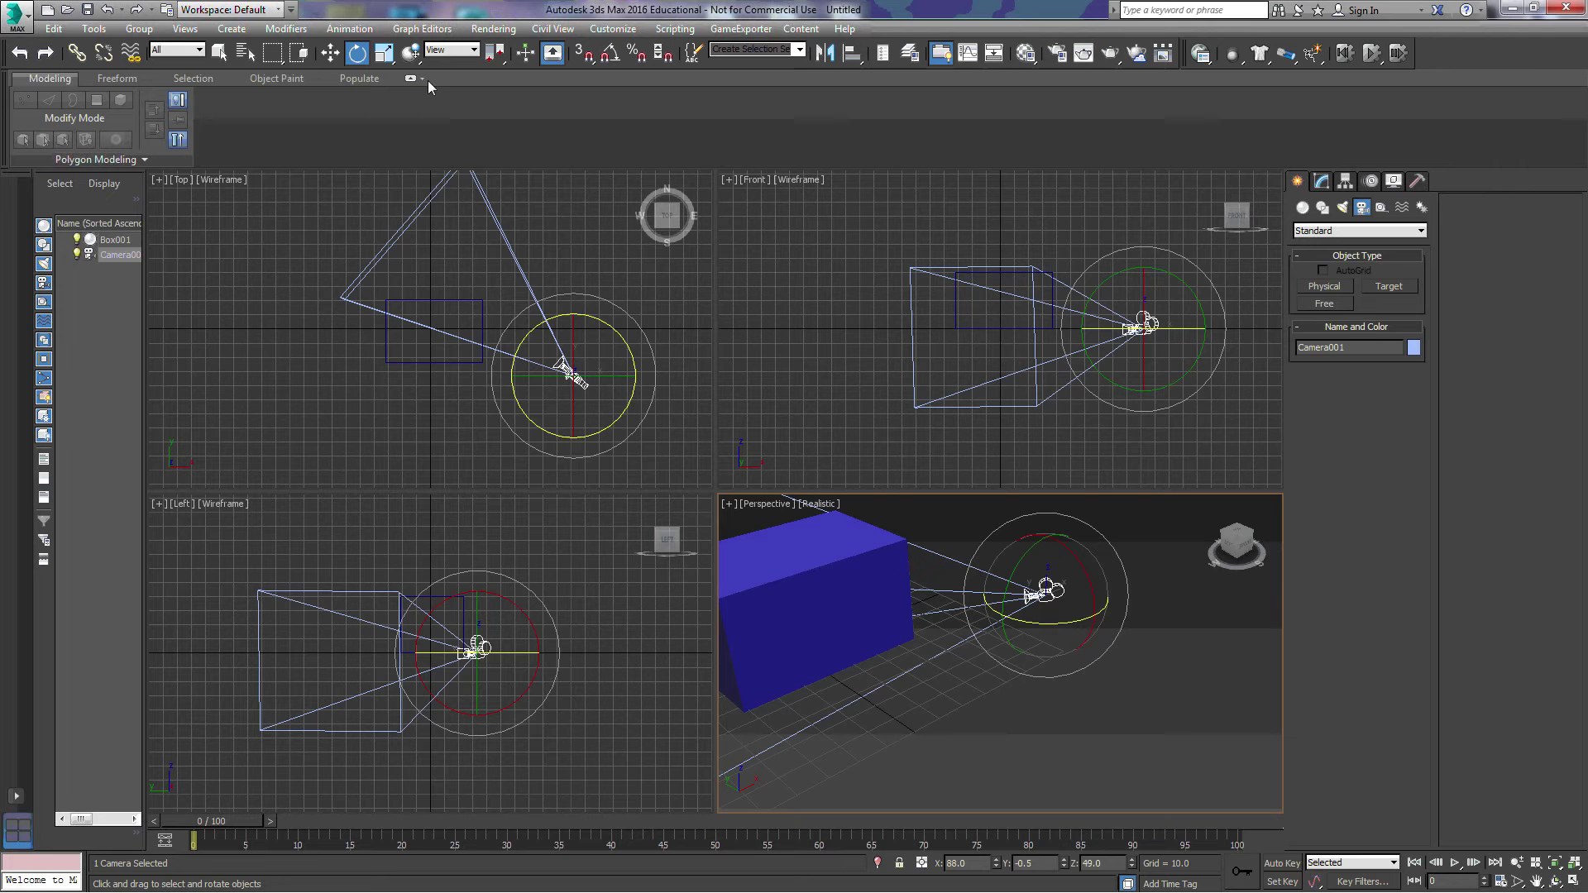
- Move the camera away from the box to about X 186 and rotate it to about 67° on Z
left_click(330, 52)
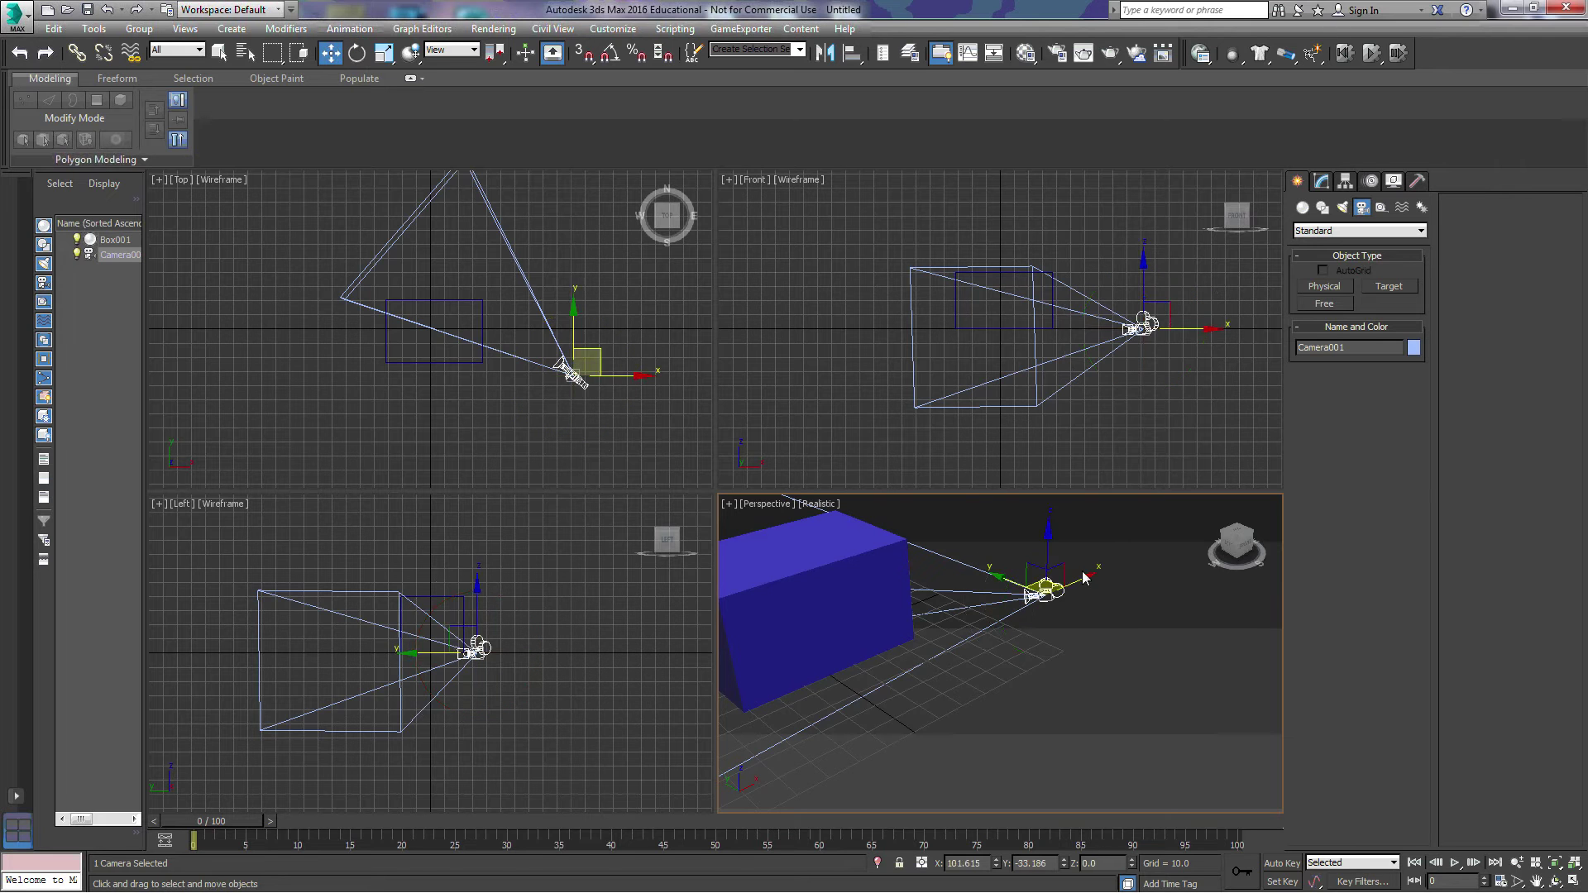
left_click_drag(1049, 591, 1159, 573)
left_click(356, 52)
middle_click_drag(1130, 688, 1107, 704, "alt")
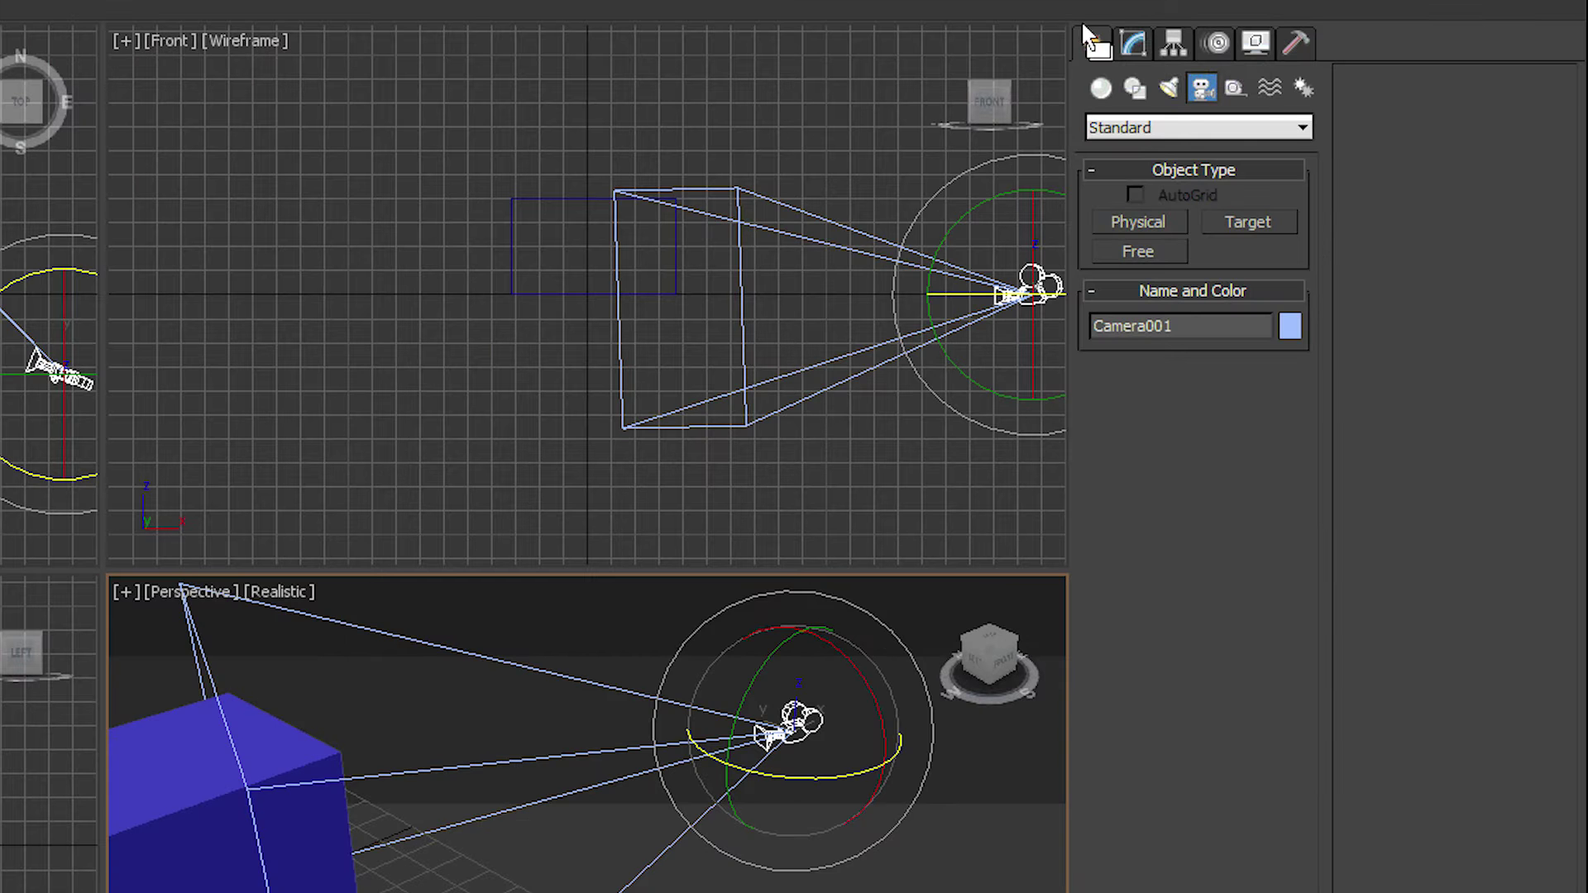
- Set the camera's field of view to 47 degrees
left_click(1320, 181)
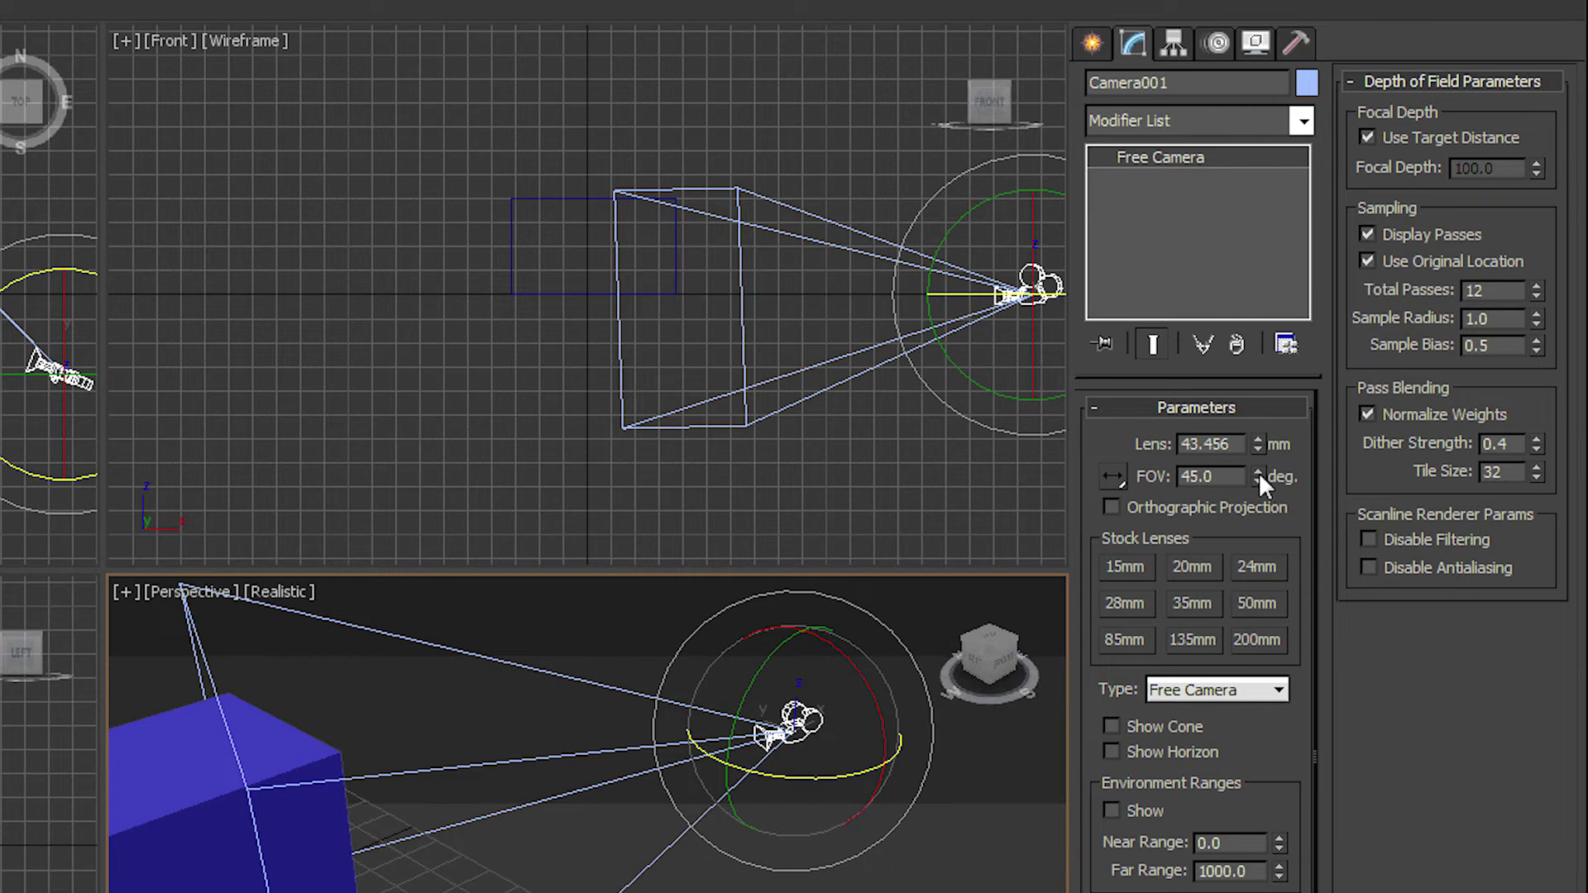
mouse_move(1257, 471)
left_mouse_down()
mouse_move(1255, 408)
mouse_move(1241, 467)
mouse_move(1237, 444)
mouse_move(1239, 420)
mouse_move(1244, 486)
mouse_move(1255, 417)
mouse_move(1254, 490)
mouse_move(1254, 472)
left_mouse_up()
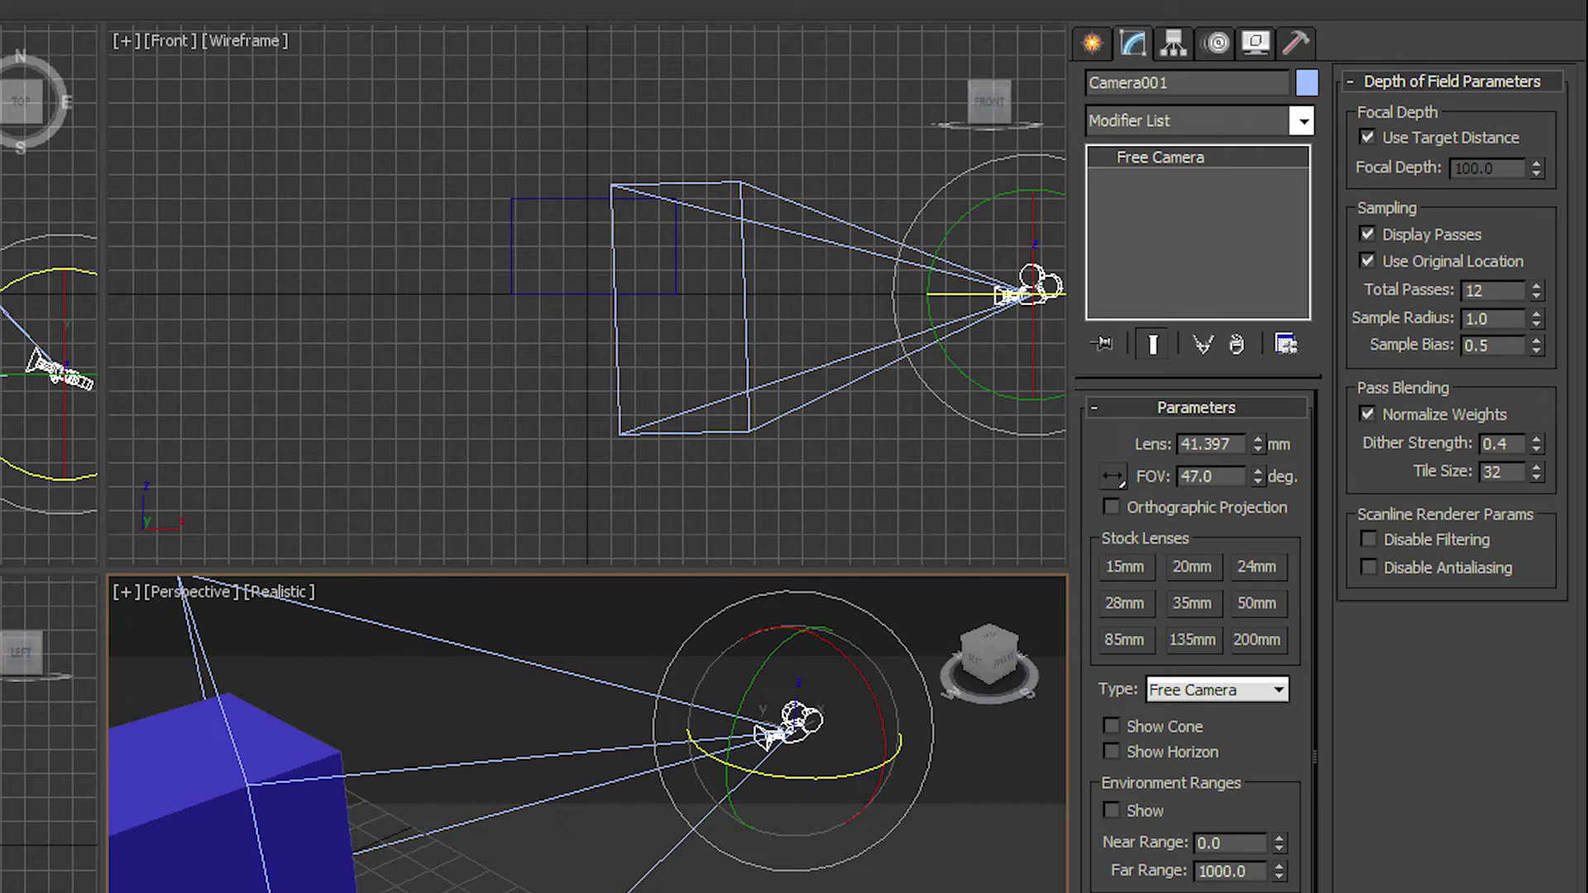
left_click(294, 786)
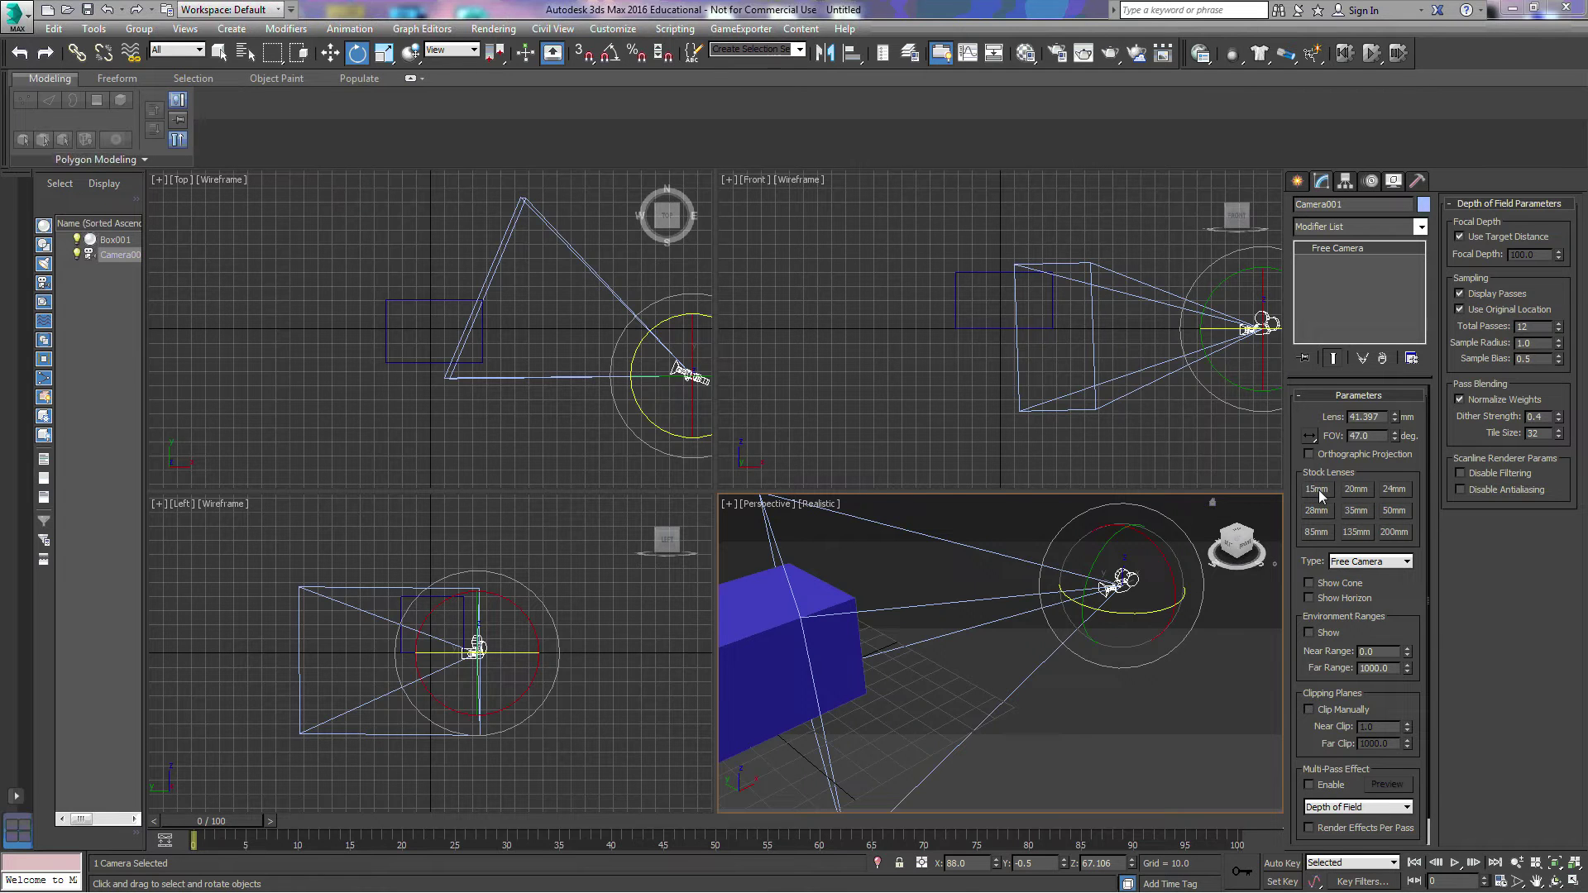
- Apply the 15 mm stock lens to the camera, and switch it to the 50 mm stock lens
left_click(1316, 490)
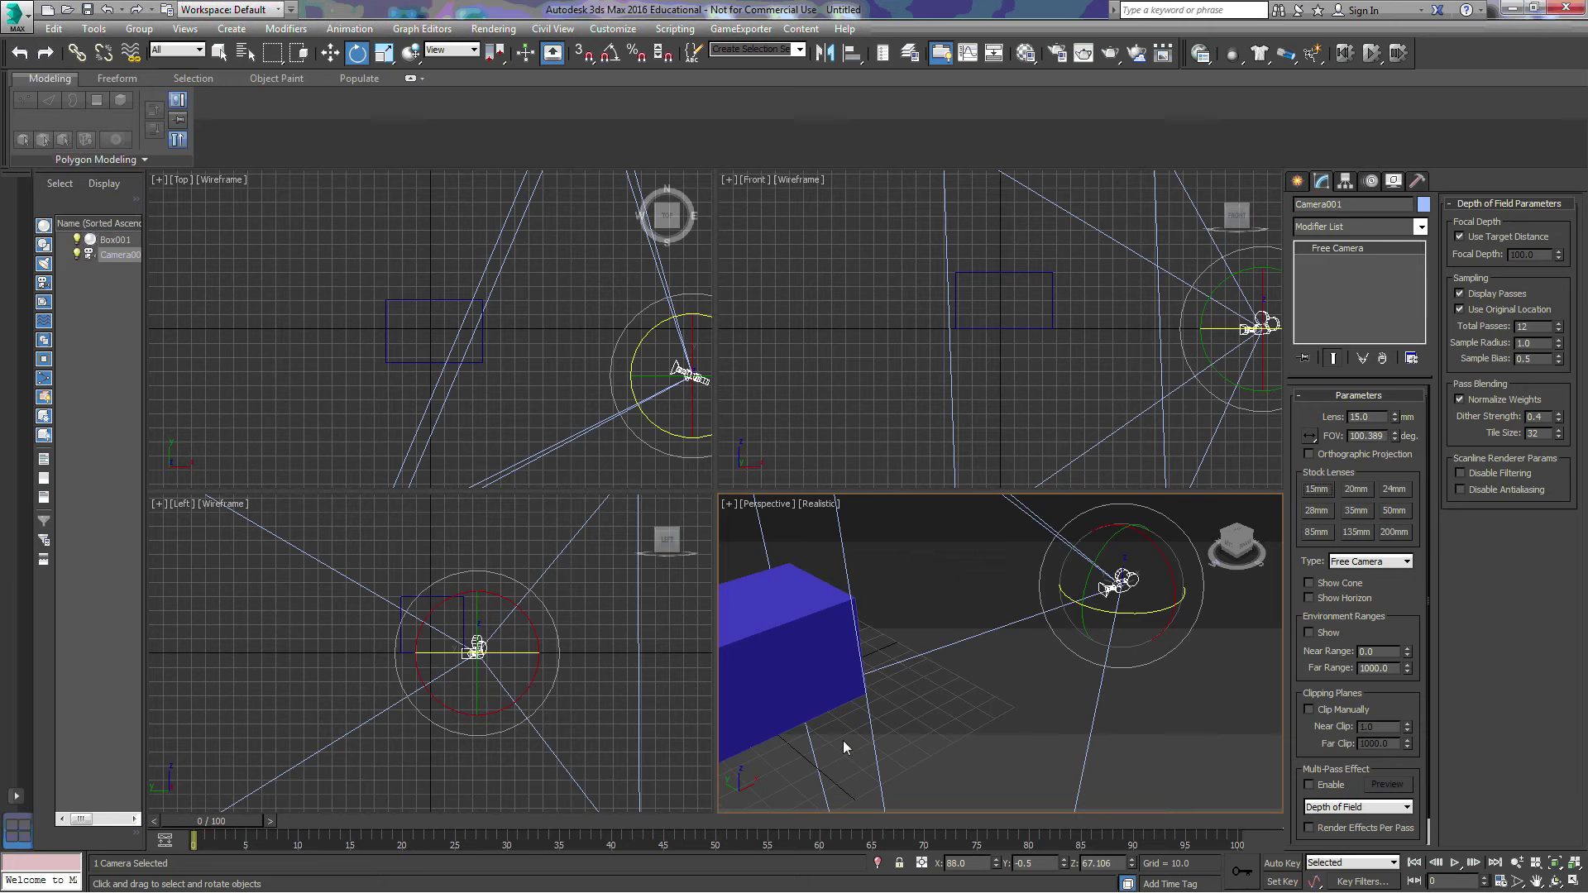
middle_click_drag(1098, 644, 1081, 635)
left_click(1394, 511)
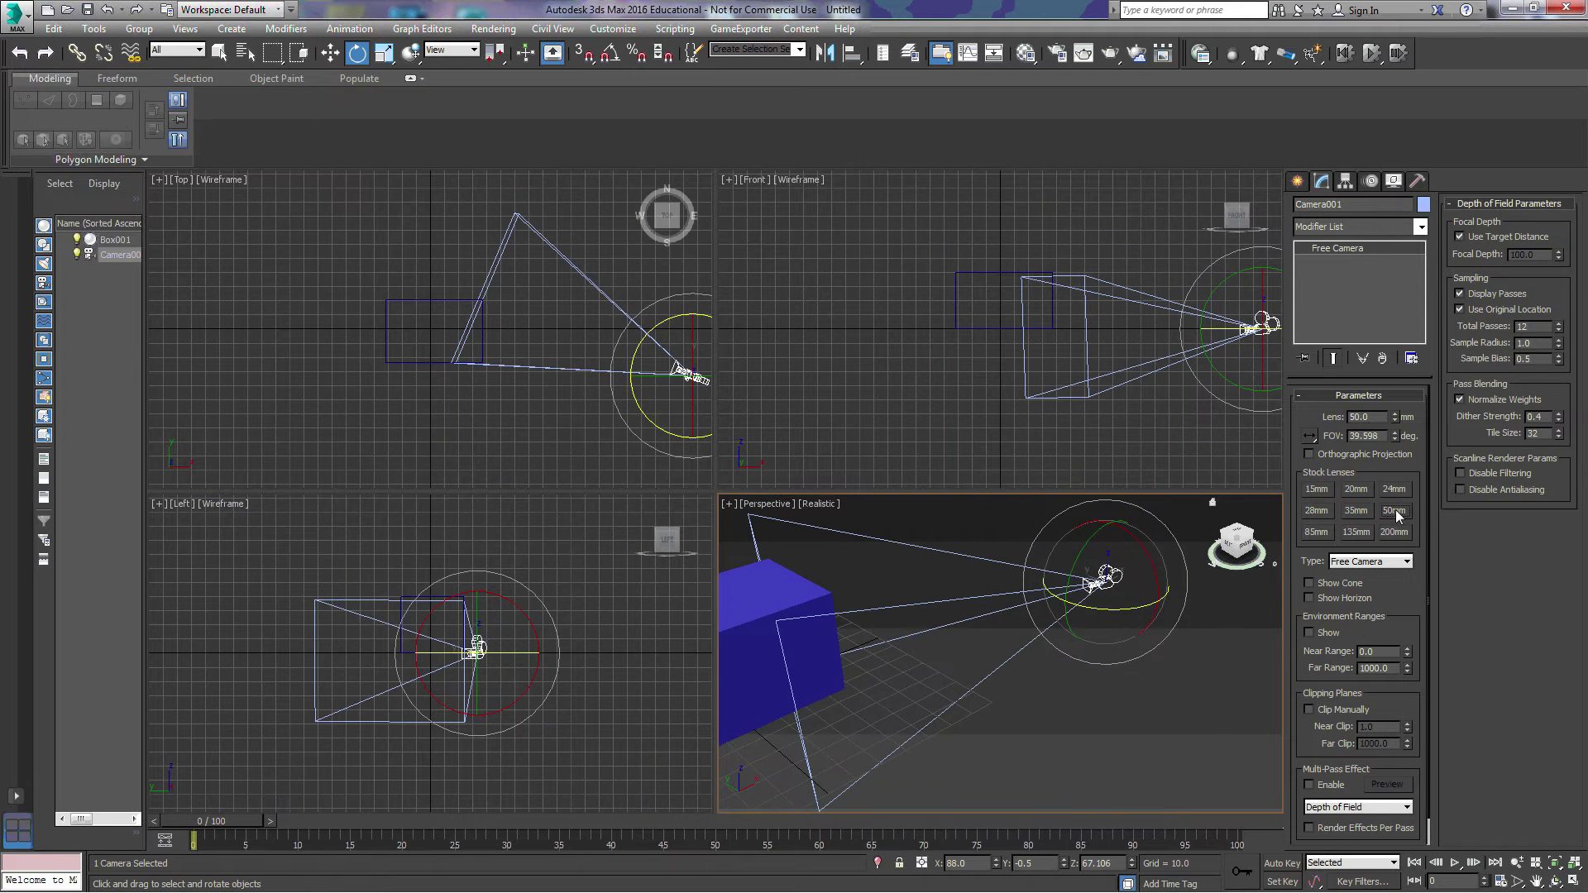
- Switch the Perspective viewport to the view through Camera001
middle_click_drag(975, 638, 1044, 677)
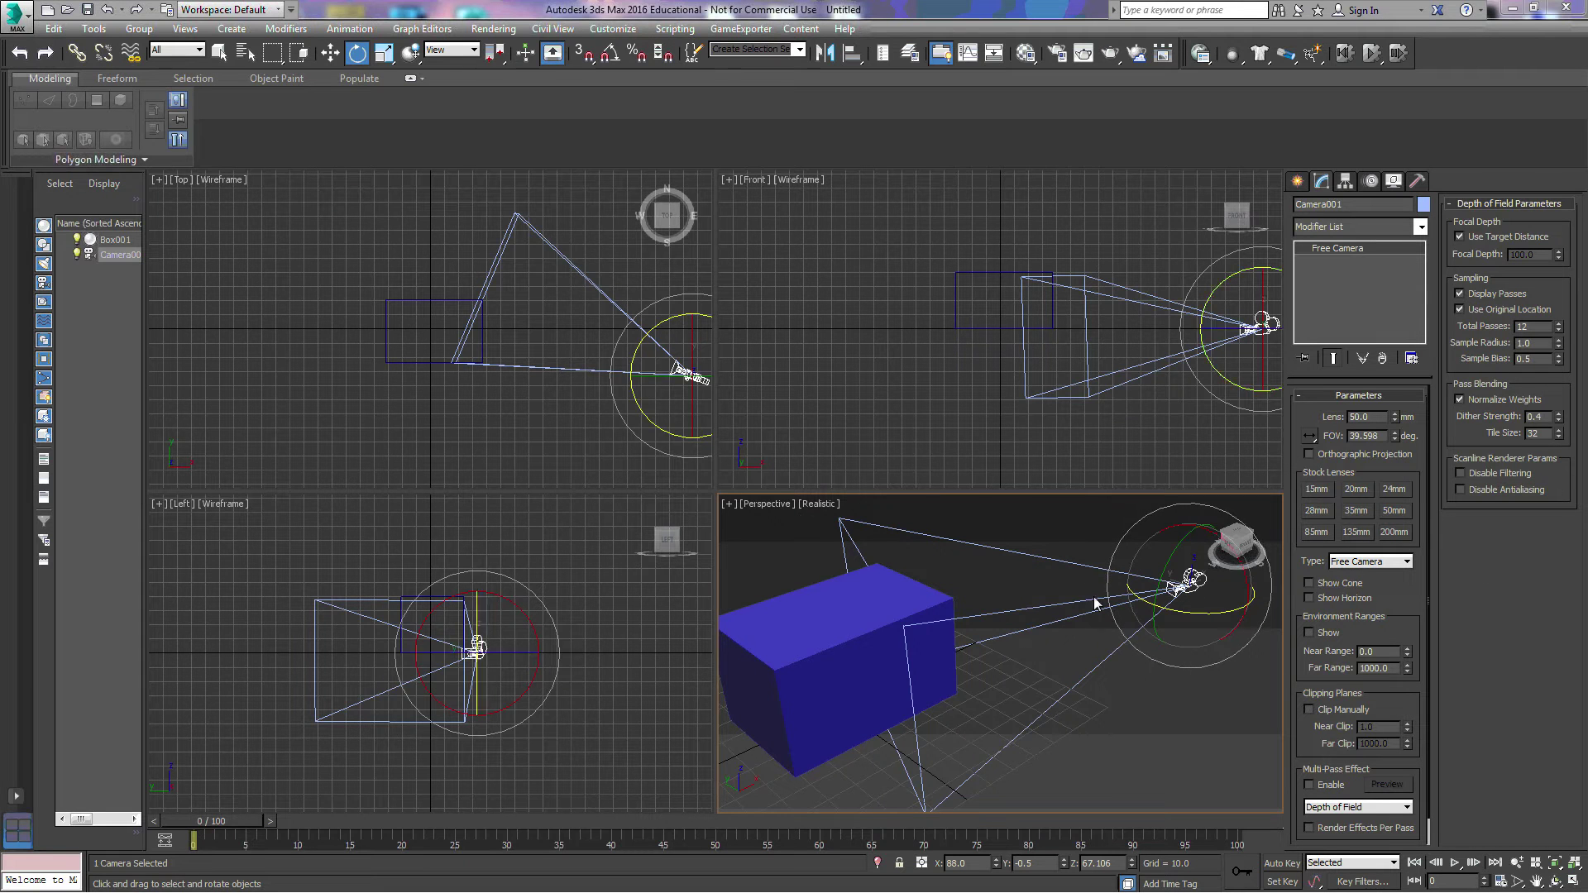
left_click(771, 506)
mouse_move(851, 527)
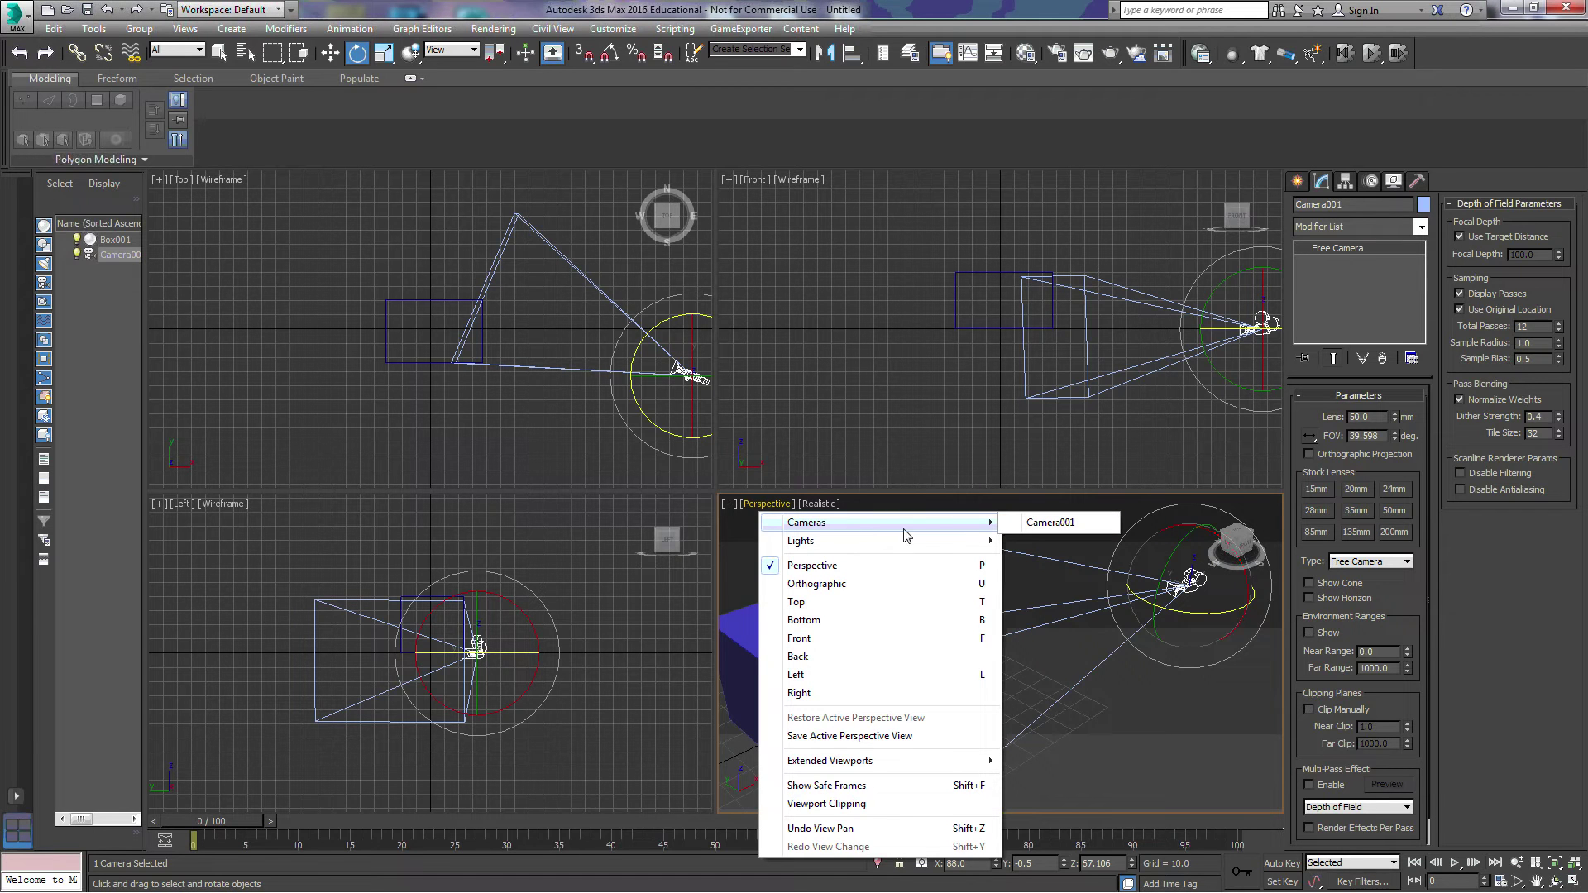
left_click(1050, 524)
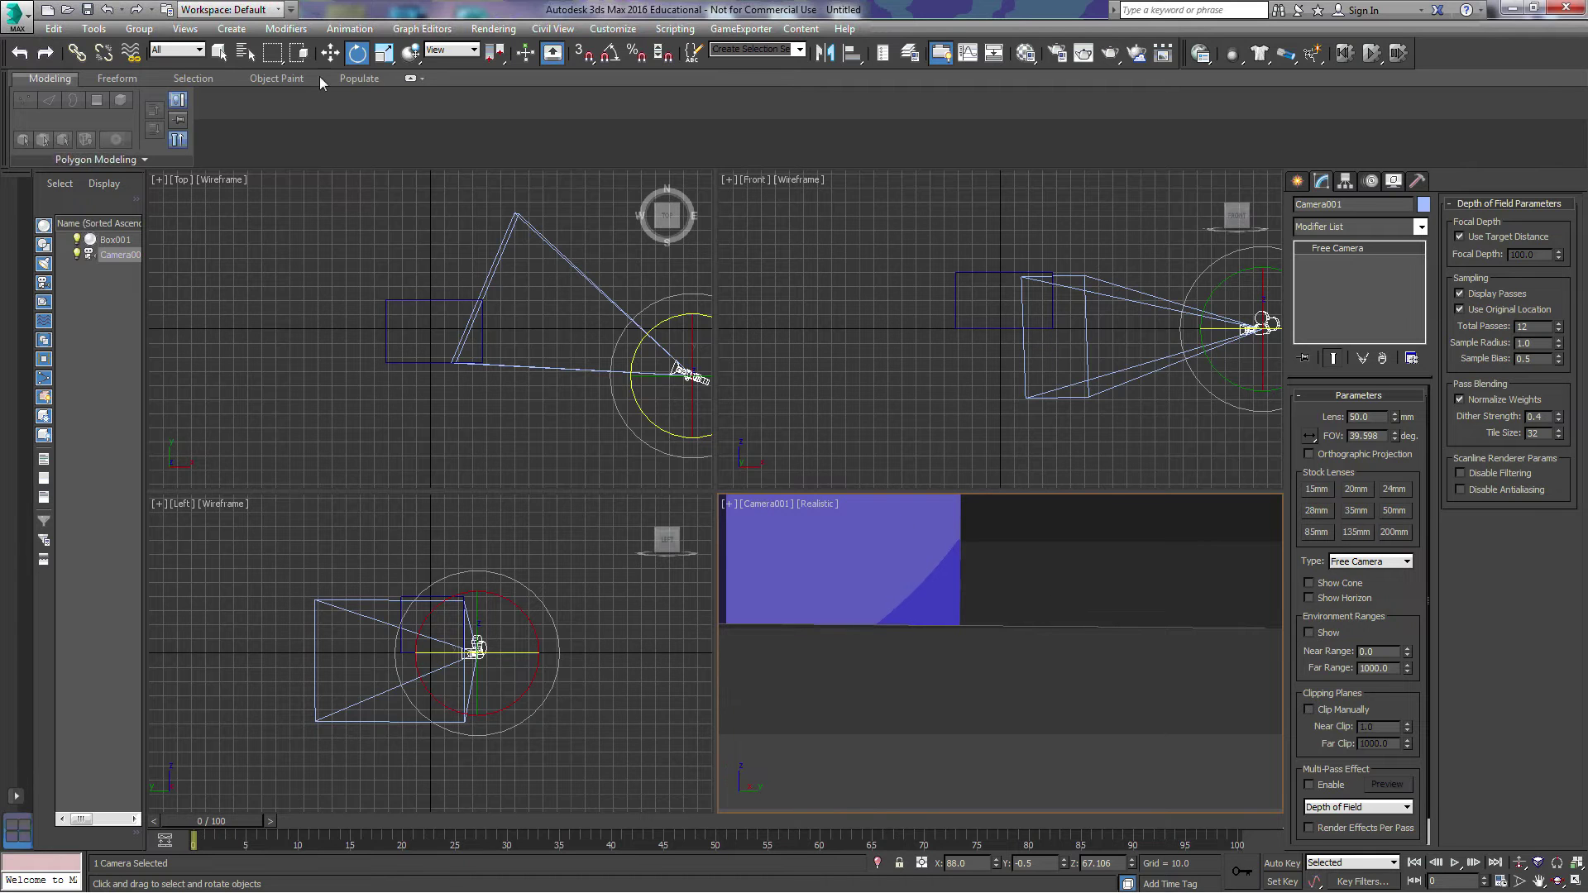
- Raise the camera to about Z 28 and rotate it to about 78° on Z to frame the whole box
left_click(330, 52)
middle_click_drag(598, 412, 543, 433)
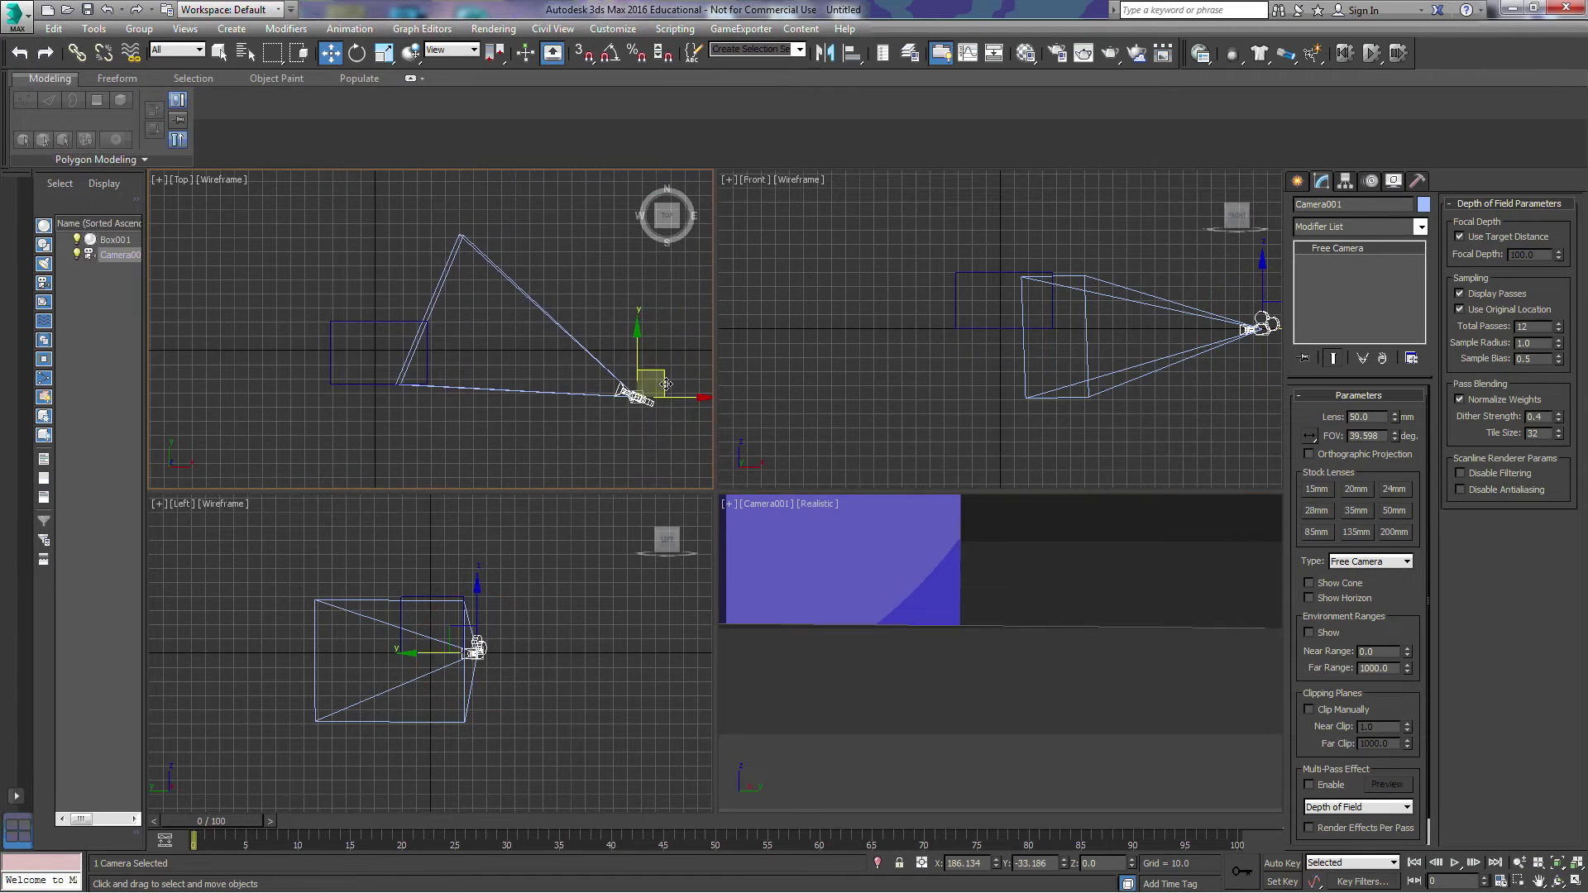
middle_click_drag(1241, 320, 1189, 345)
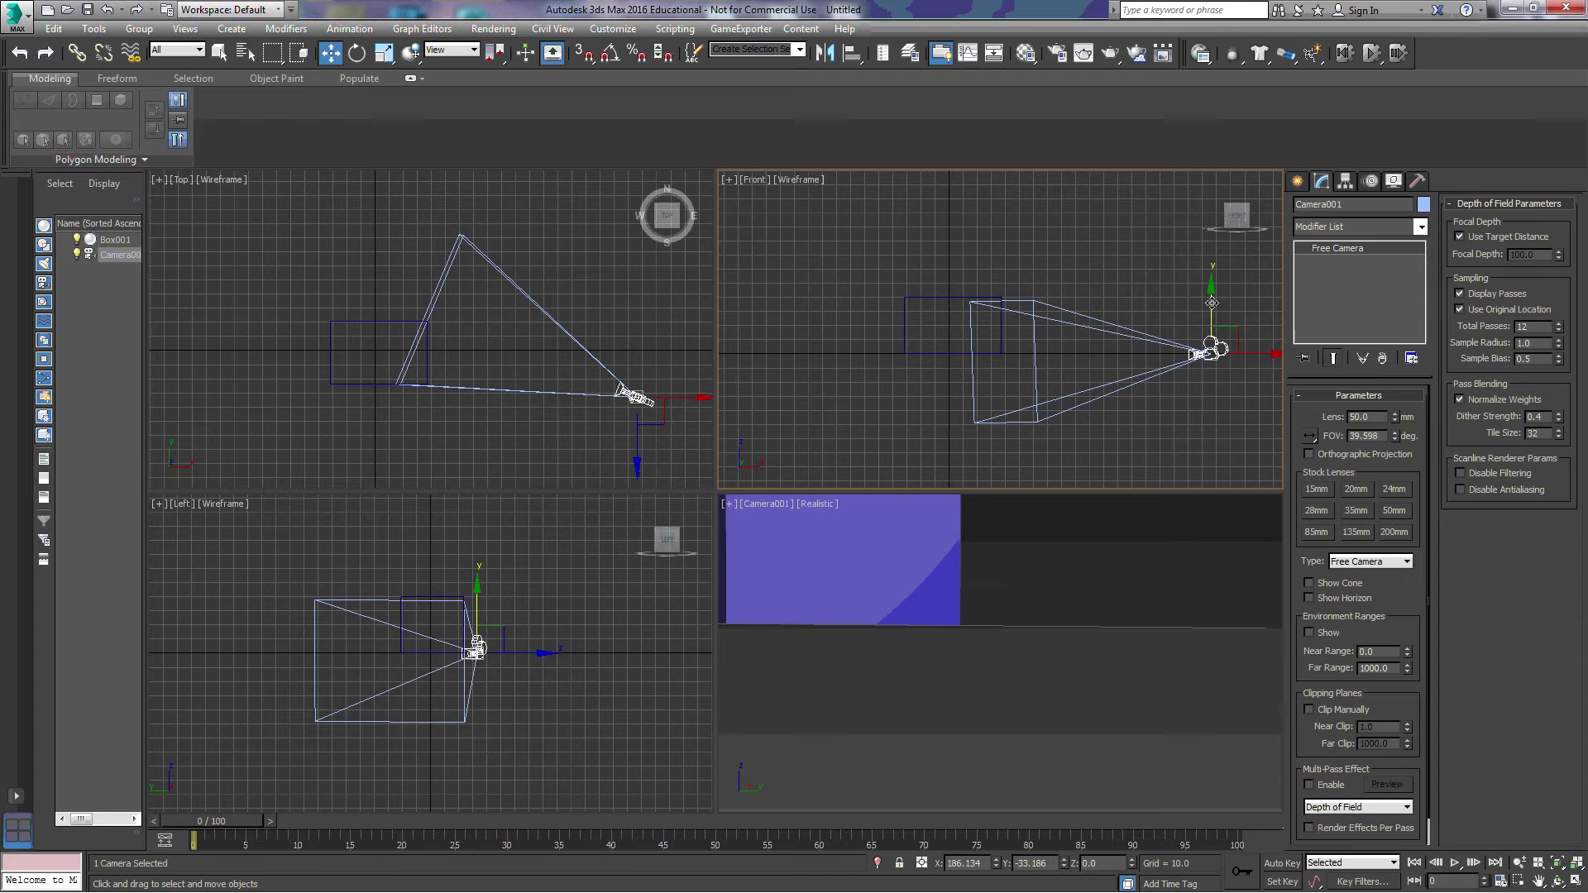
left_click_drag(1211, 302, 1236, 251)
left_click(356, 52)
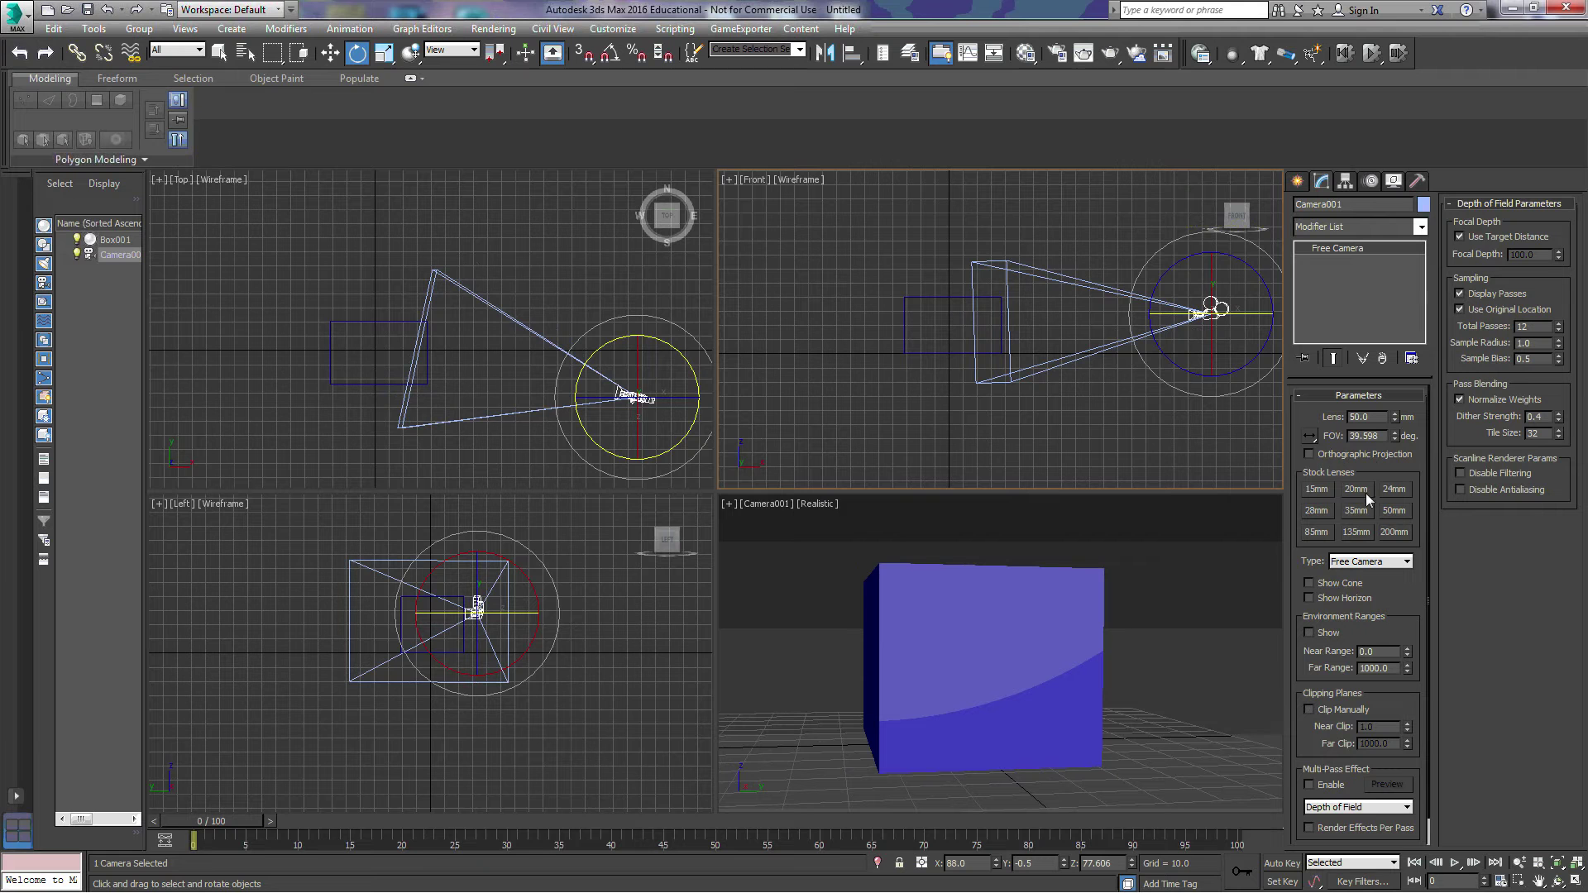
- Compare the 15 mm, 50 mm and 200 mm stock lenses in the camera view, finishing on 50 mm
left_click(1315, 488)
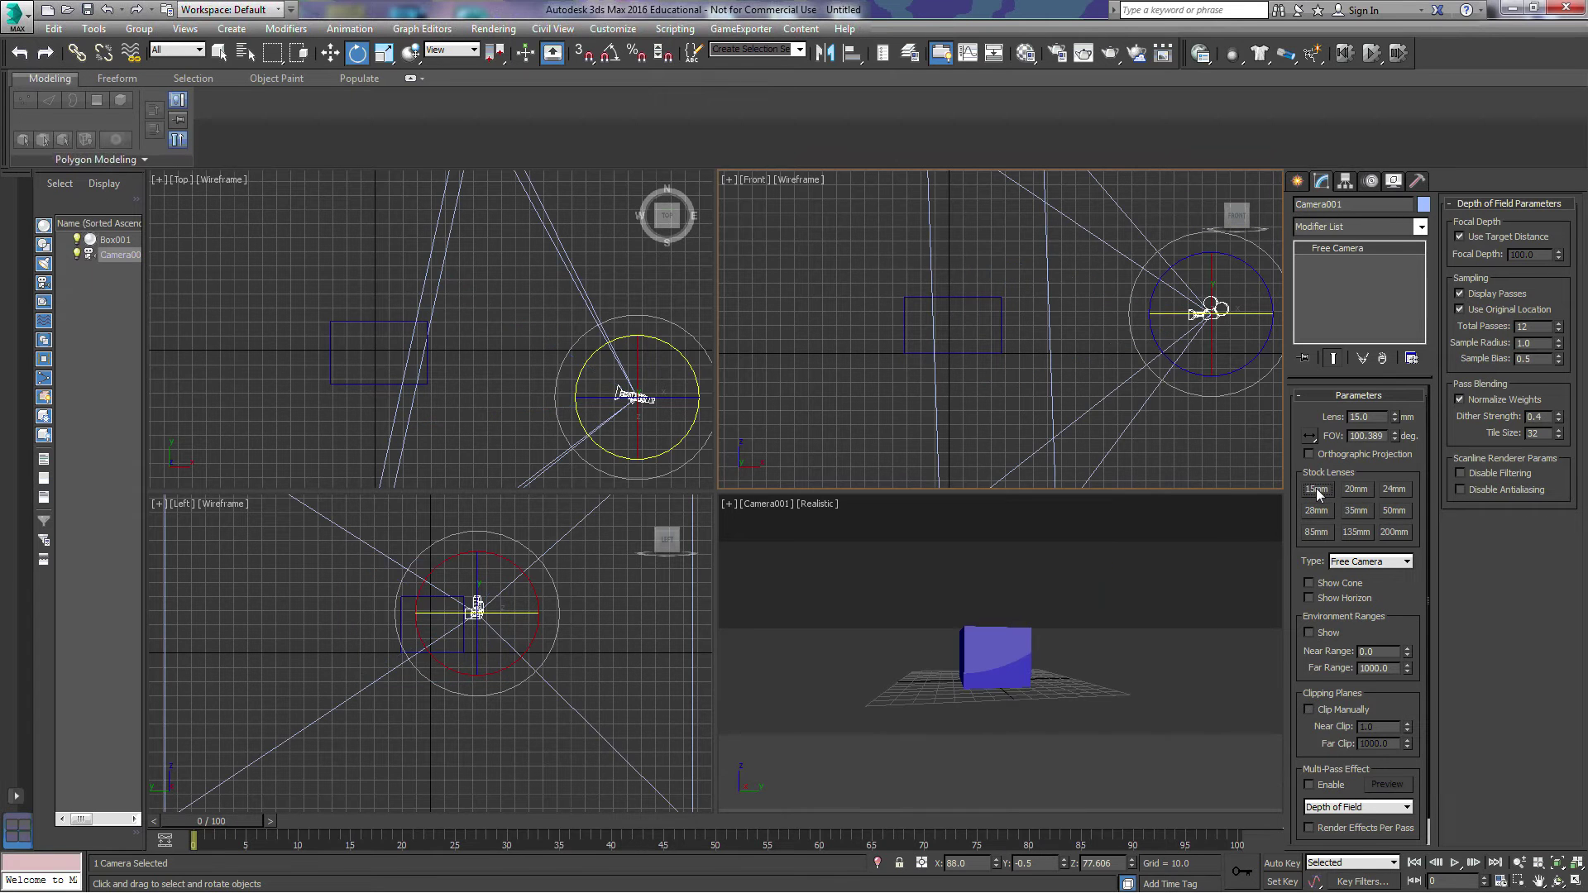
left_click(1394, 510)
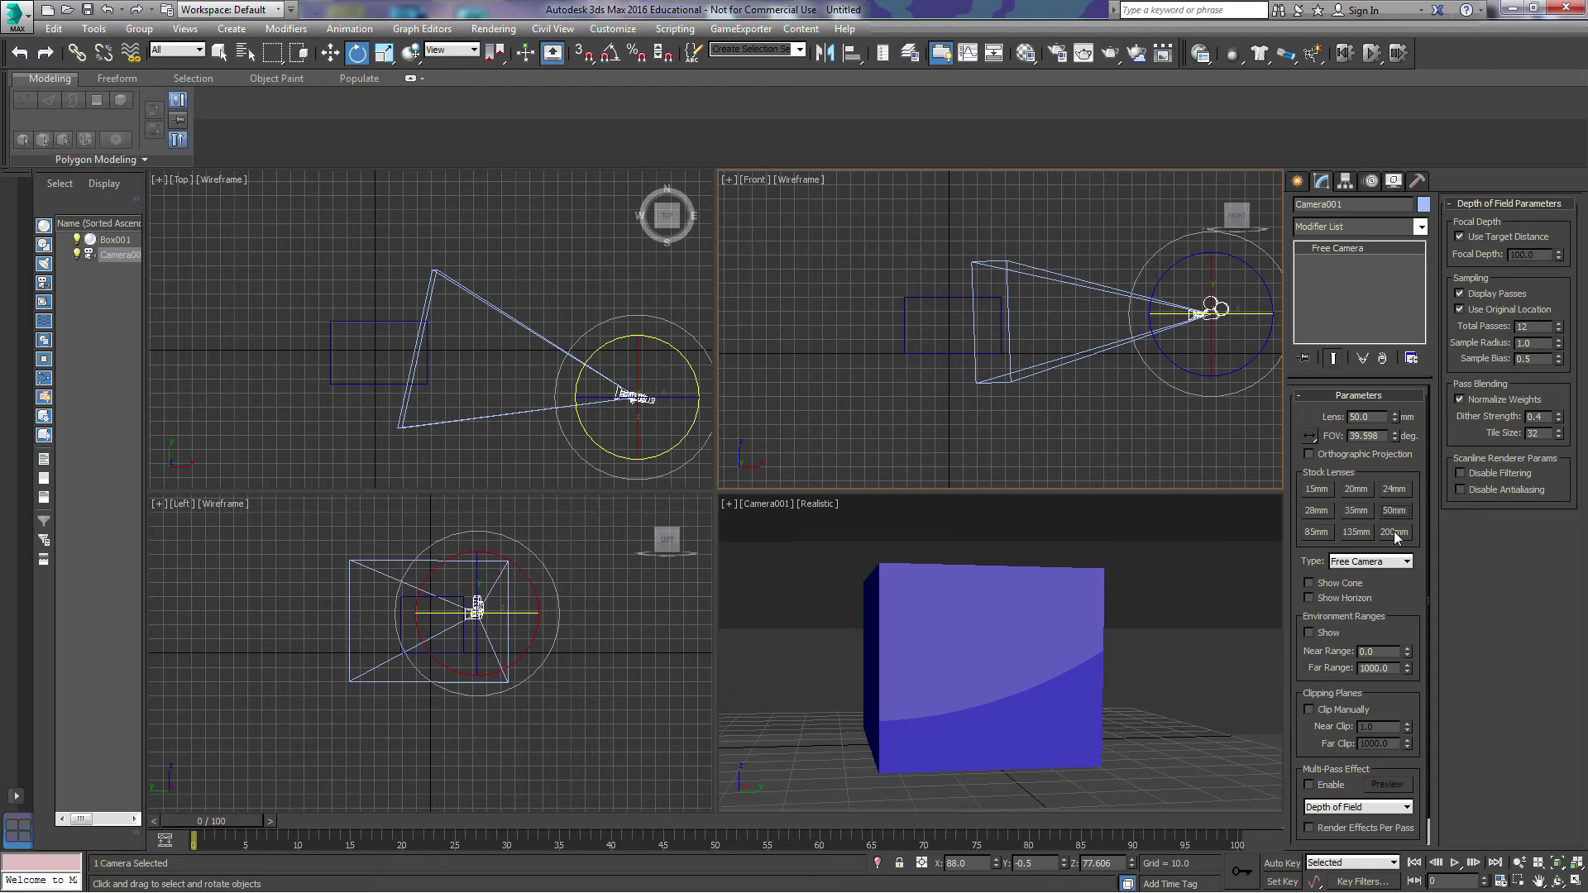
left_click(1393, 533)
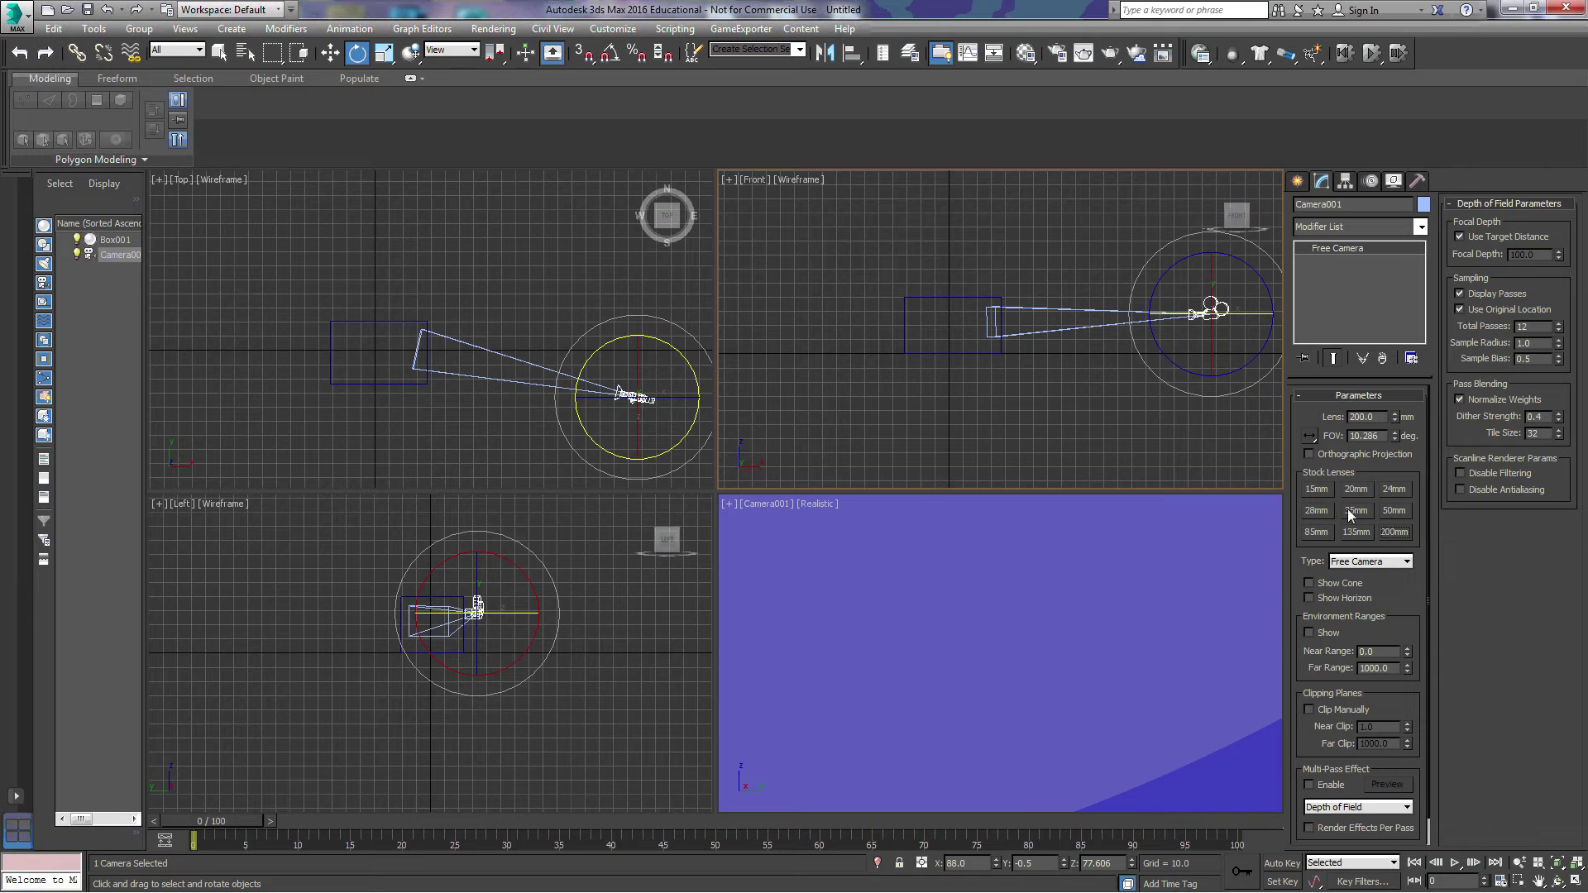
left_click(1393, 511)
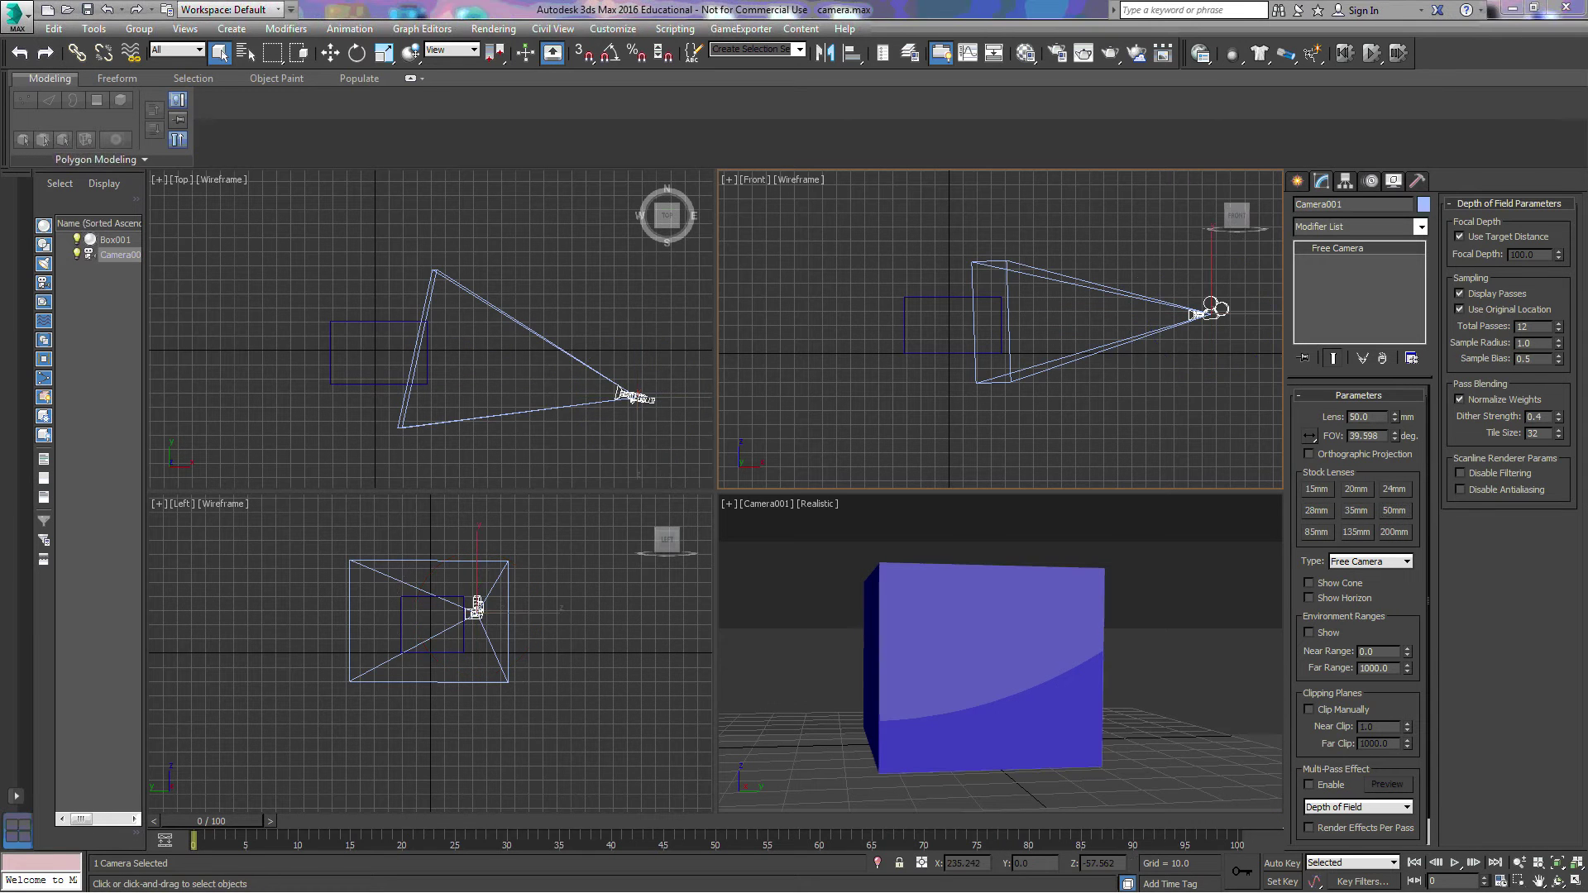
- Turn on the camera's Show Horizon option and turn it off again
left_click(1308, 598)
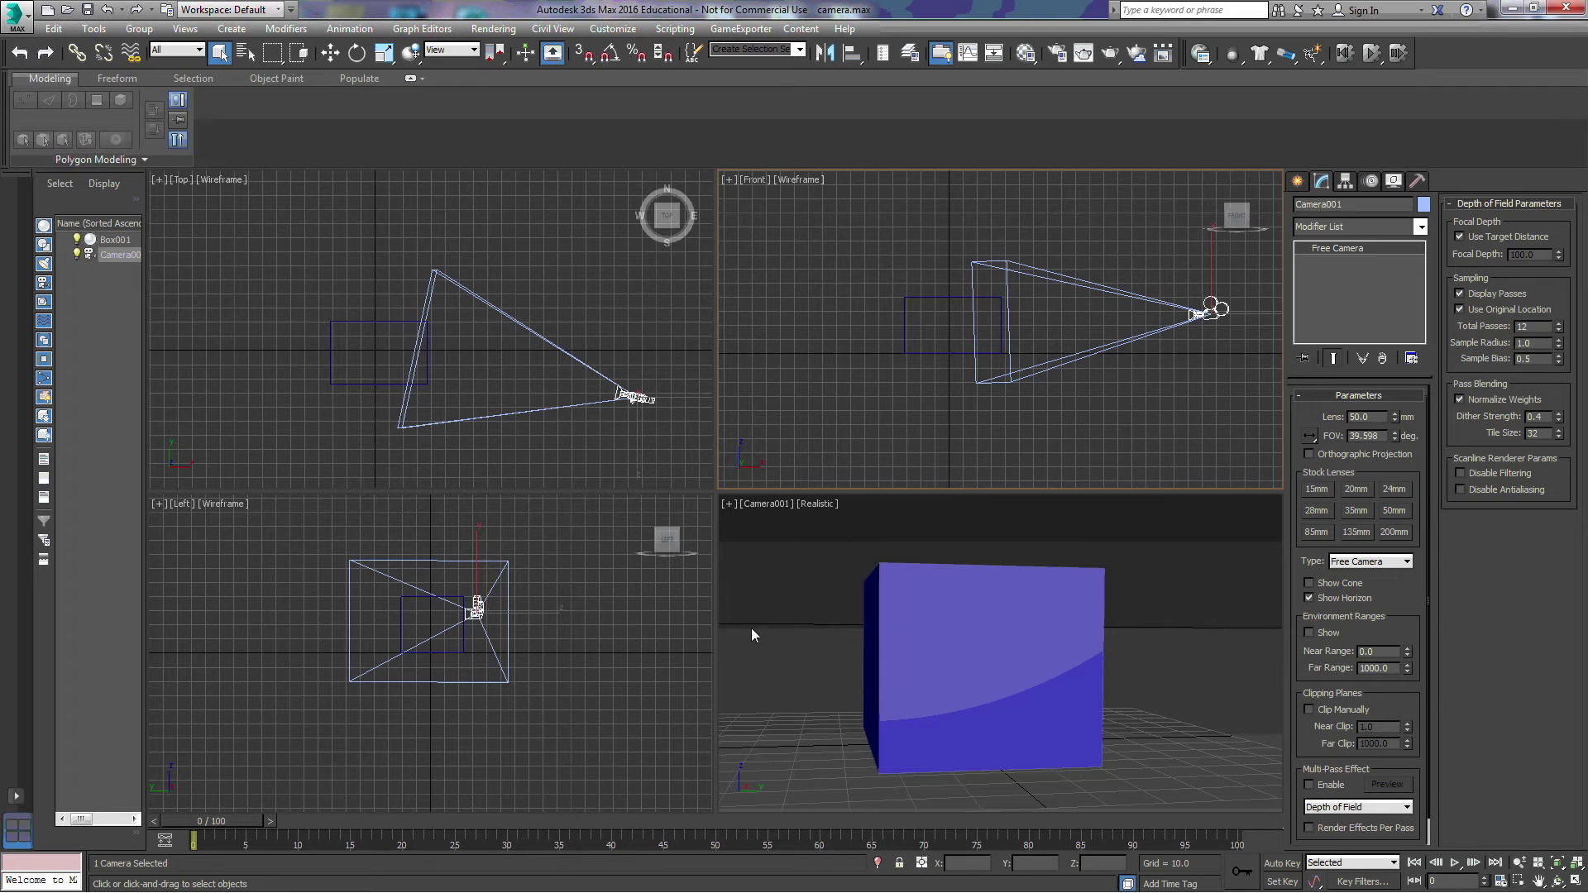
left_click(1308, 597)
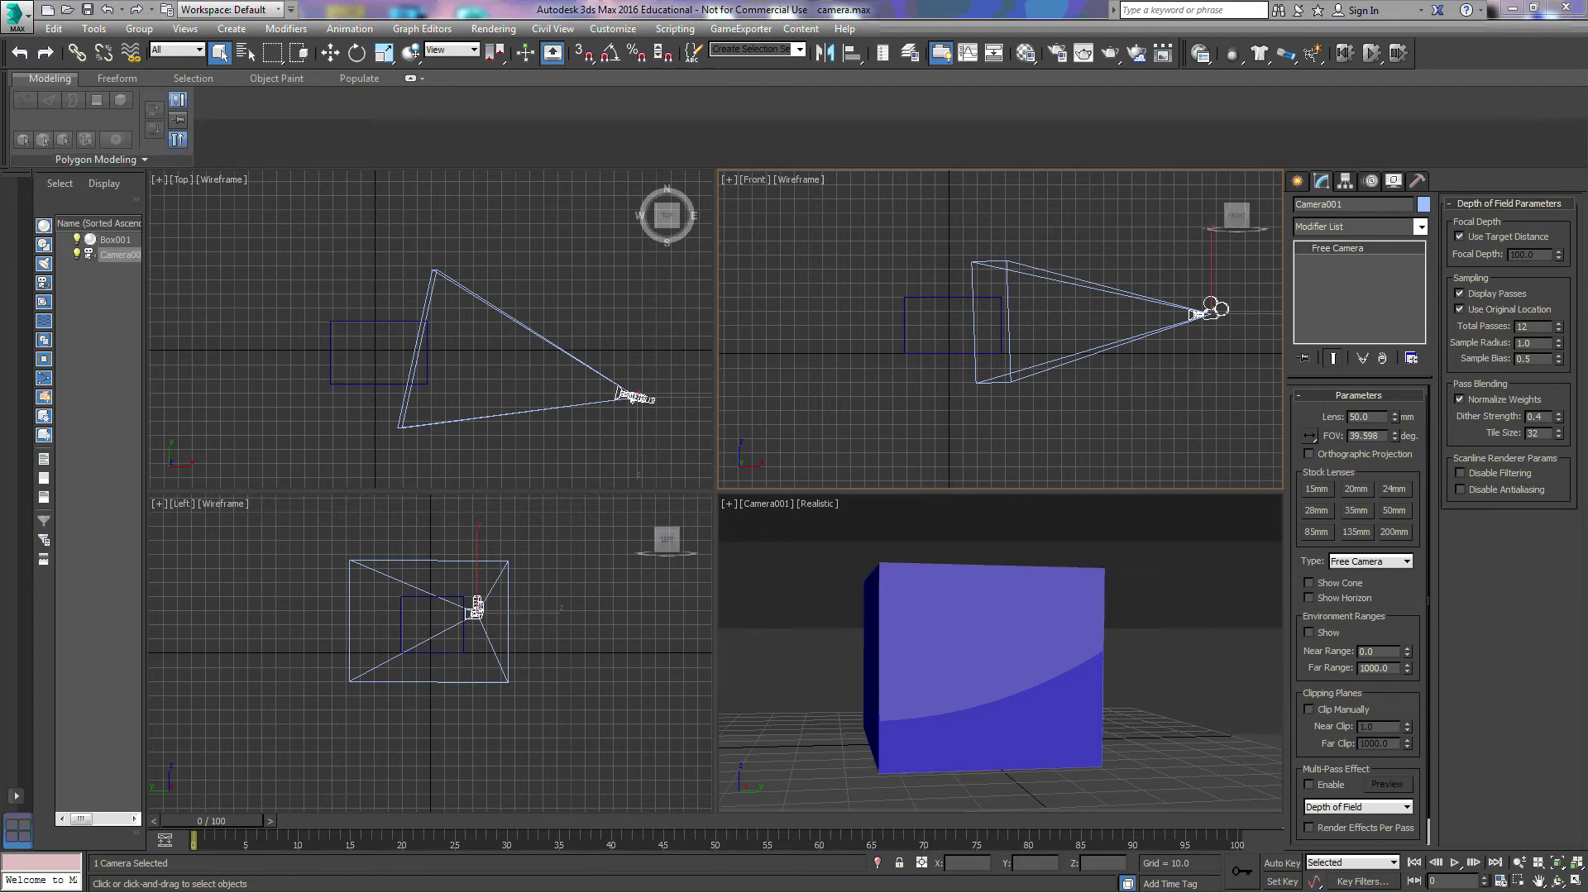
- Change the camera's type from Free Camera to Target Camera
left_click(1356, 561)
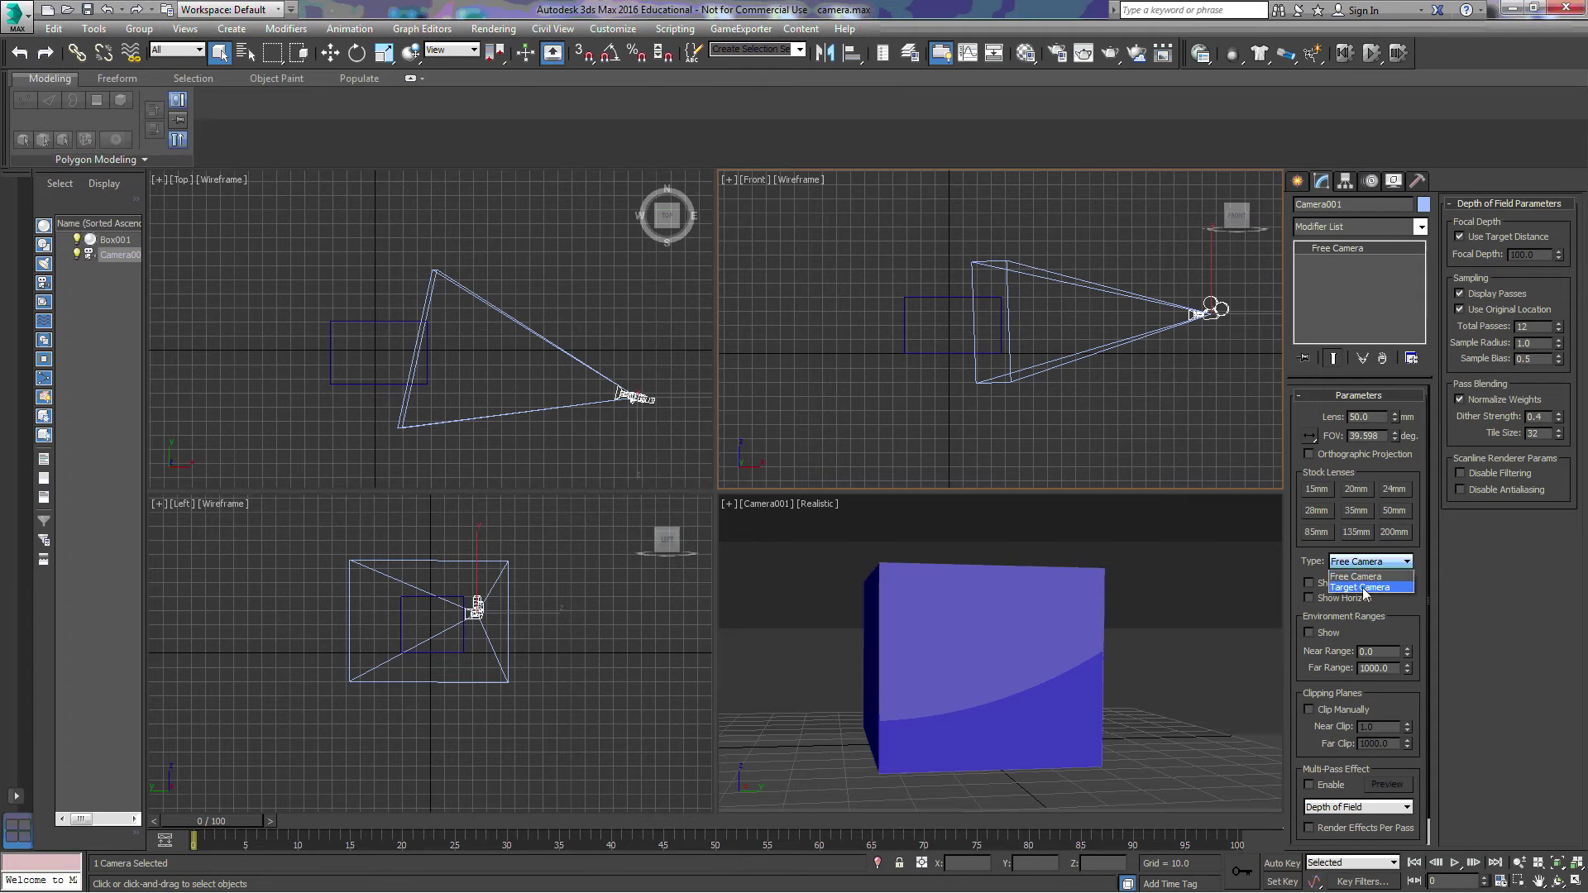
left_click(1360, 587)
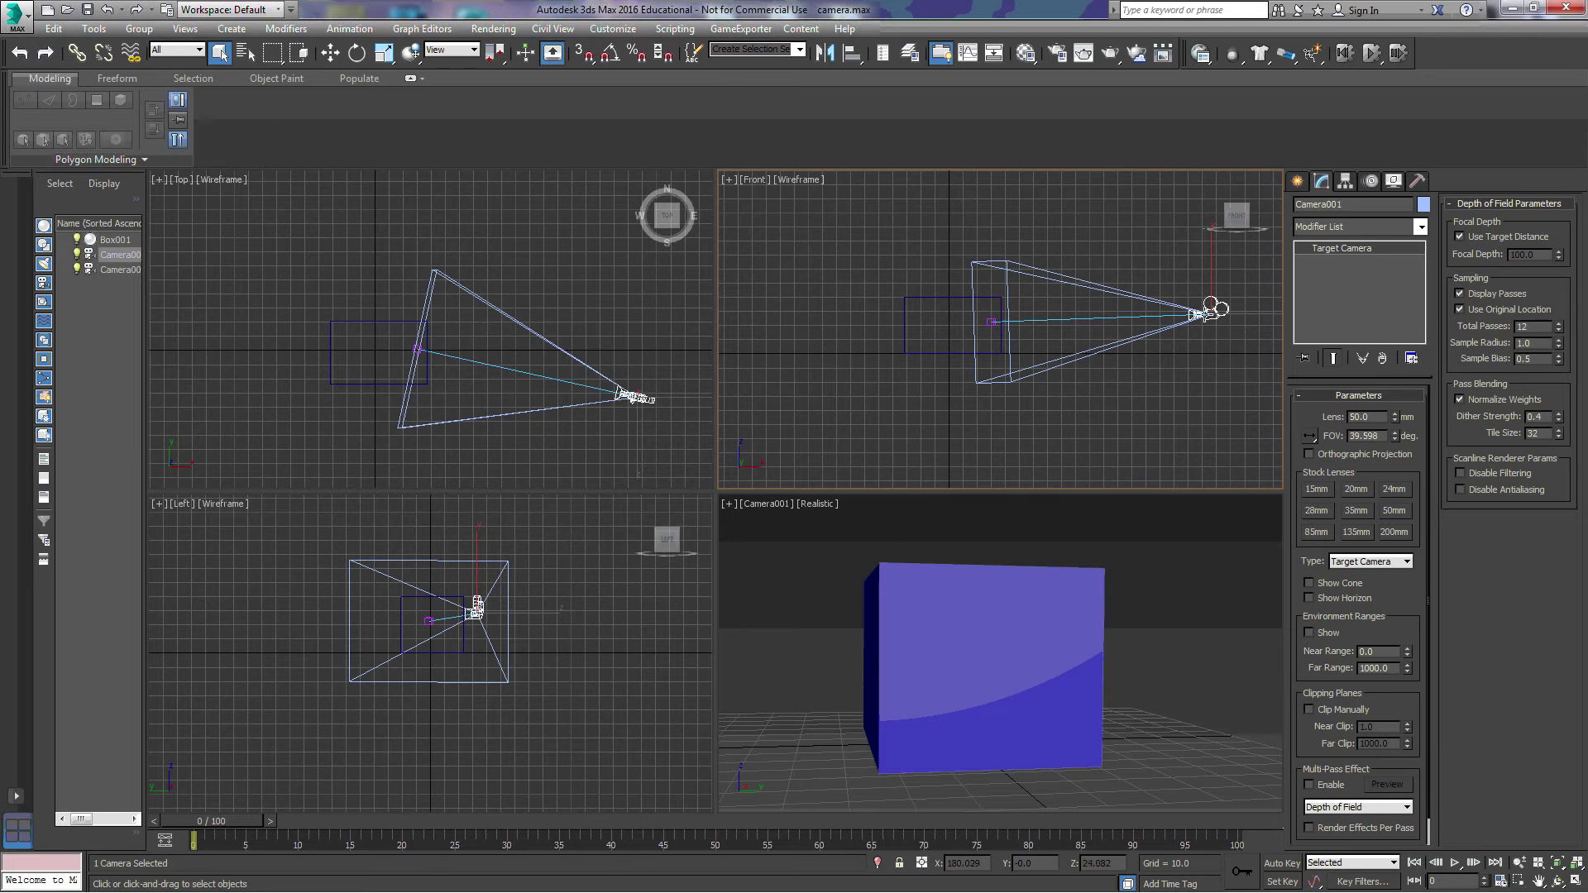
- Move the target camera around to the opposite side of the box, to about X -111, Y 46, Z 30
left_click(330, 52)
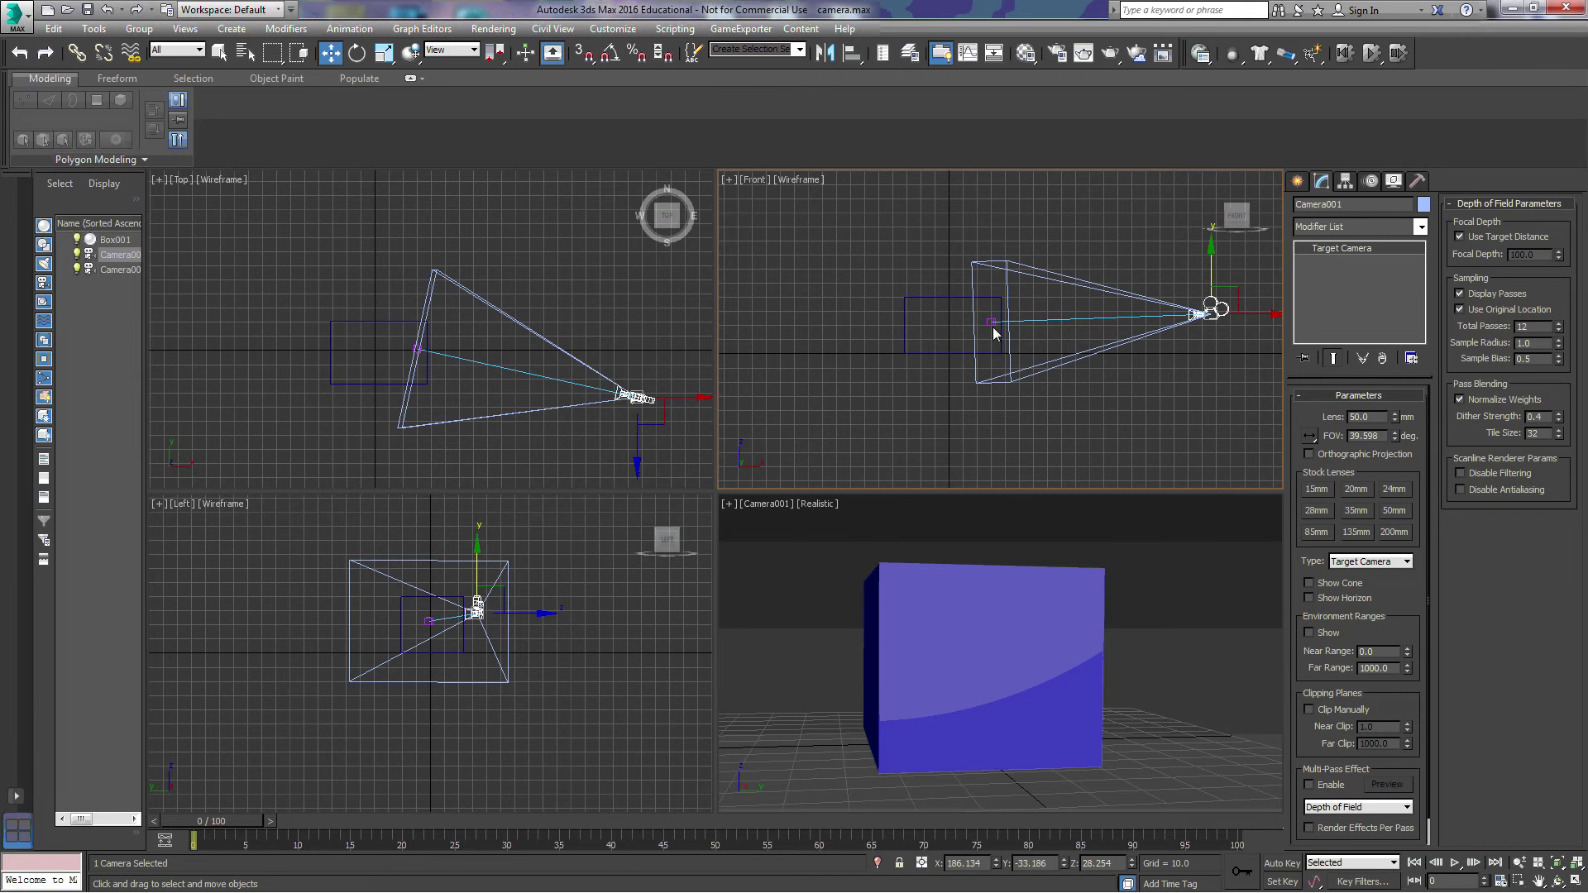
left_click_drag(1212, 275, 1245, 315)
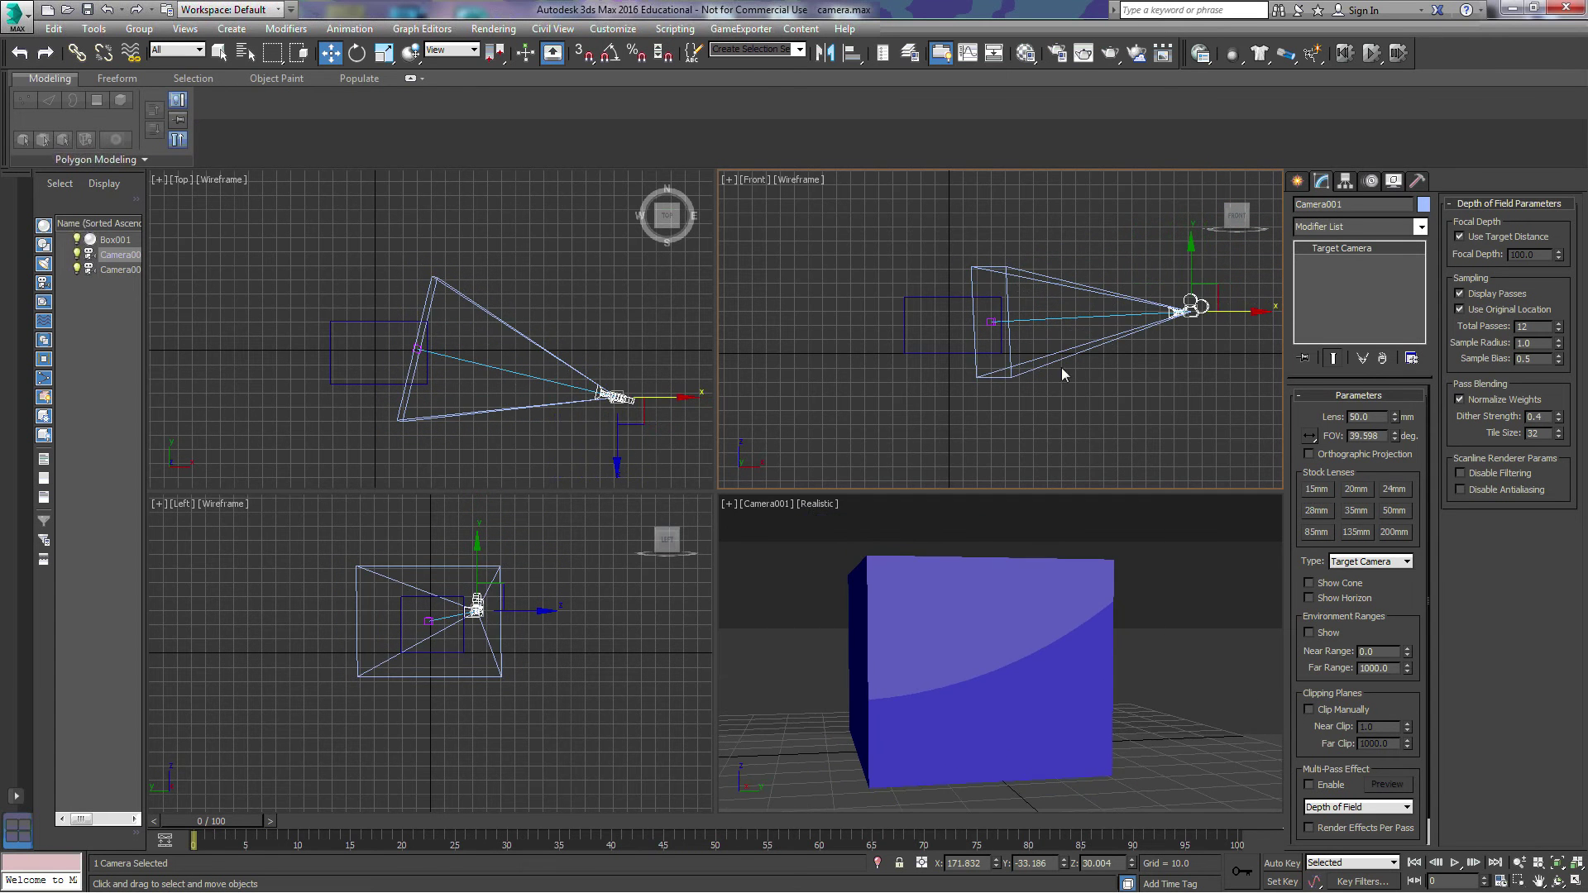
right_click(627, 443)
left_click_drag(635, 372, 235, 269)
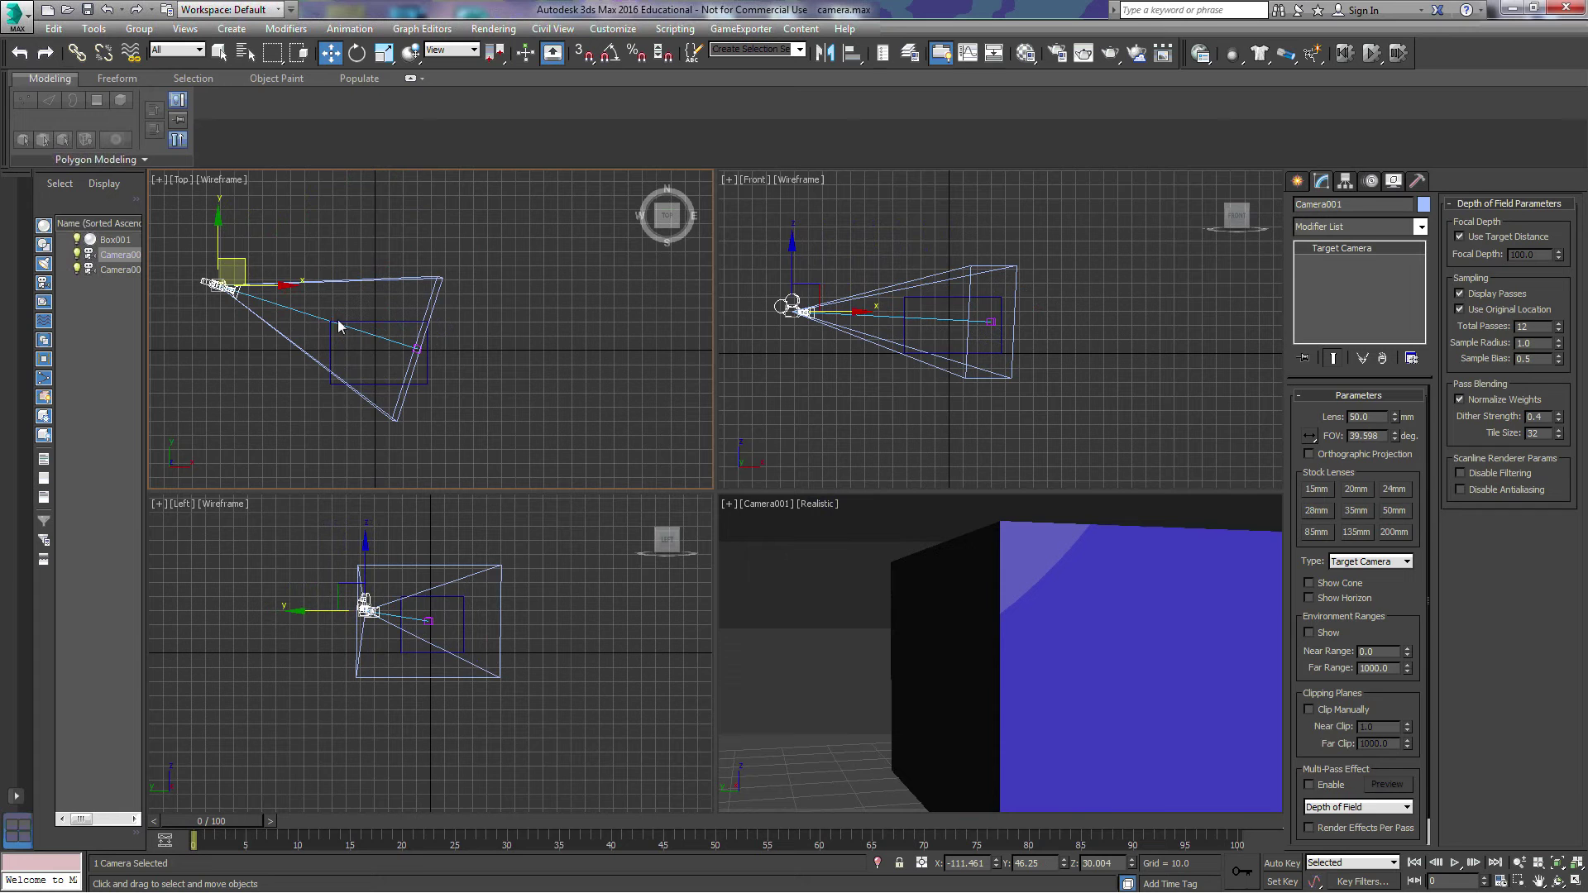
- Try shifting the camera's target along the X axis to about X 10, and reselect the camera
left_click(415, 349)
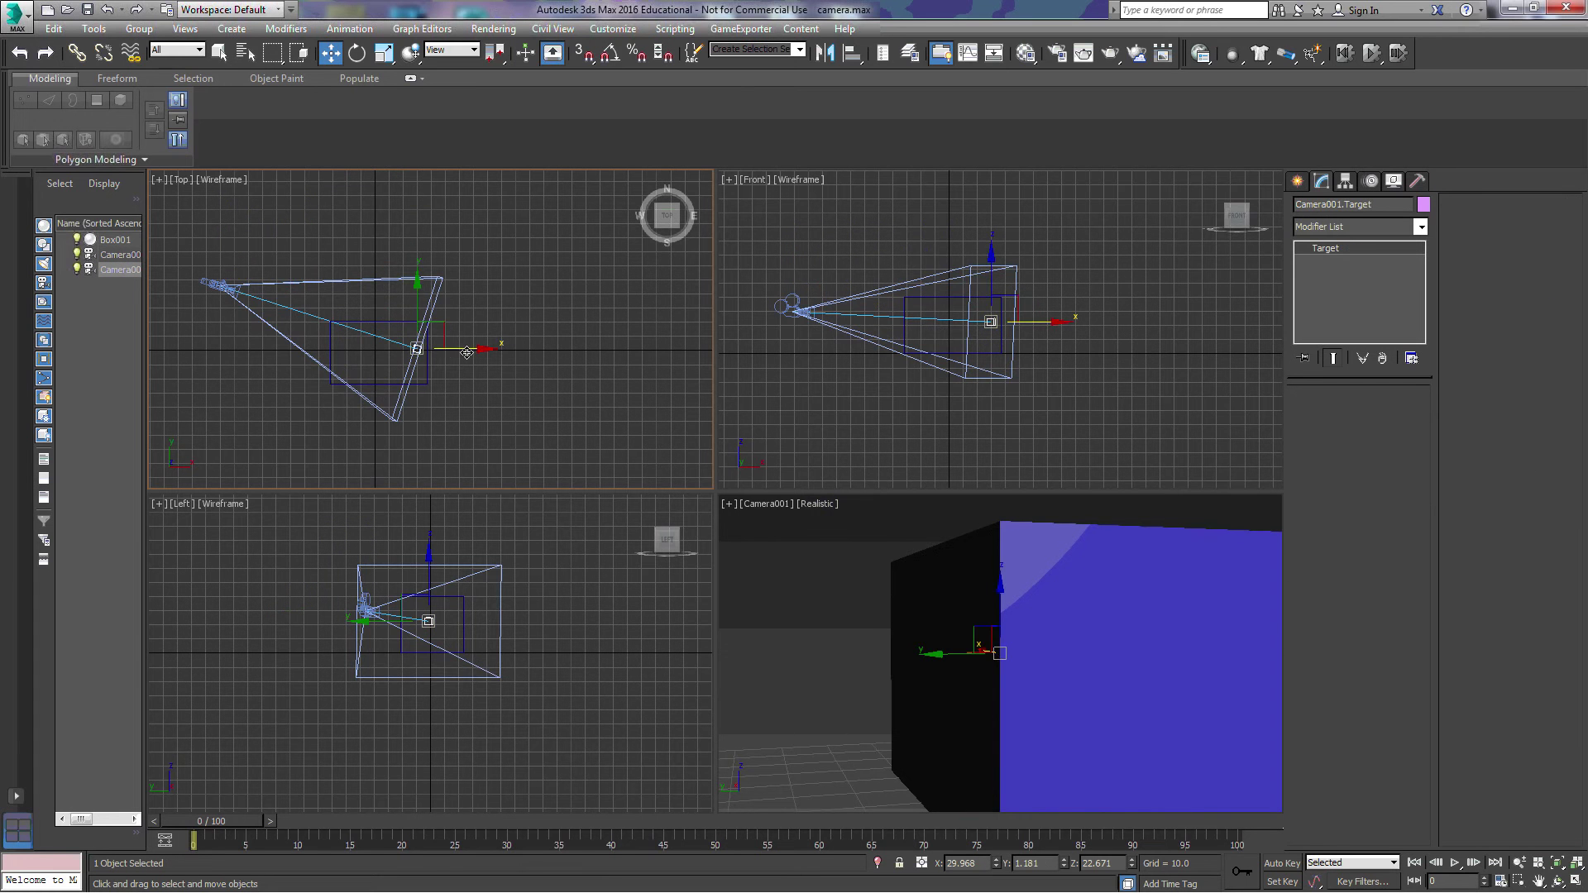
mouse_move(466, 353)
left_mouse_down()
mouse_move(279, 357)
mouse_move(570, 356)
mouse_move(438, 360)
left_mouse_up()
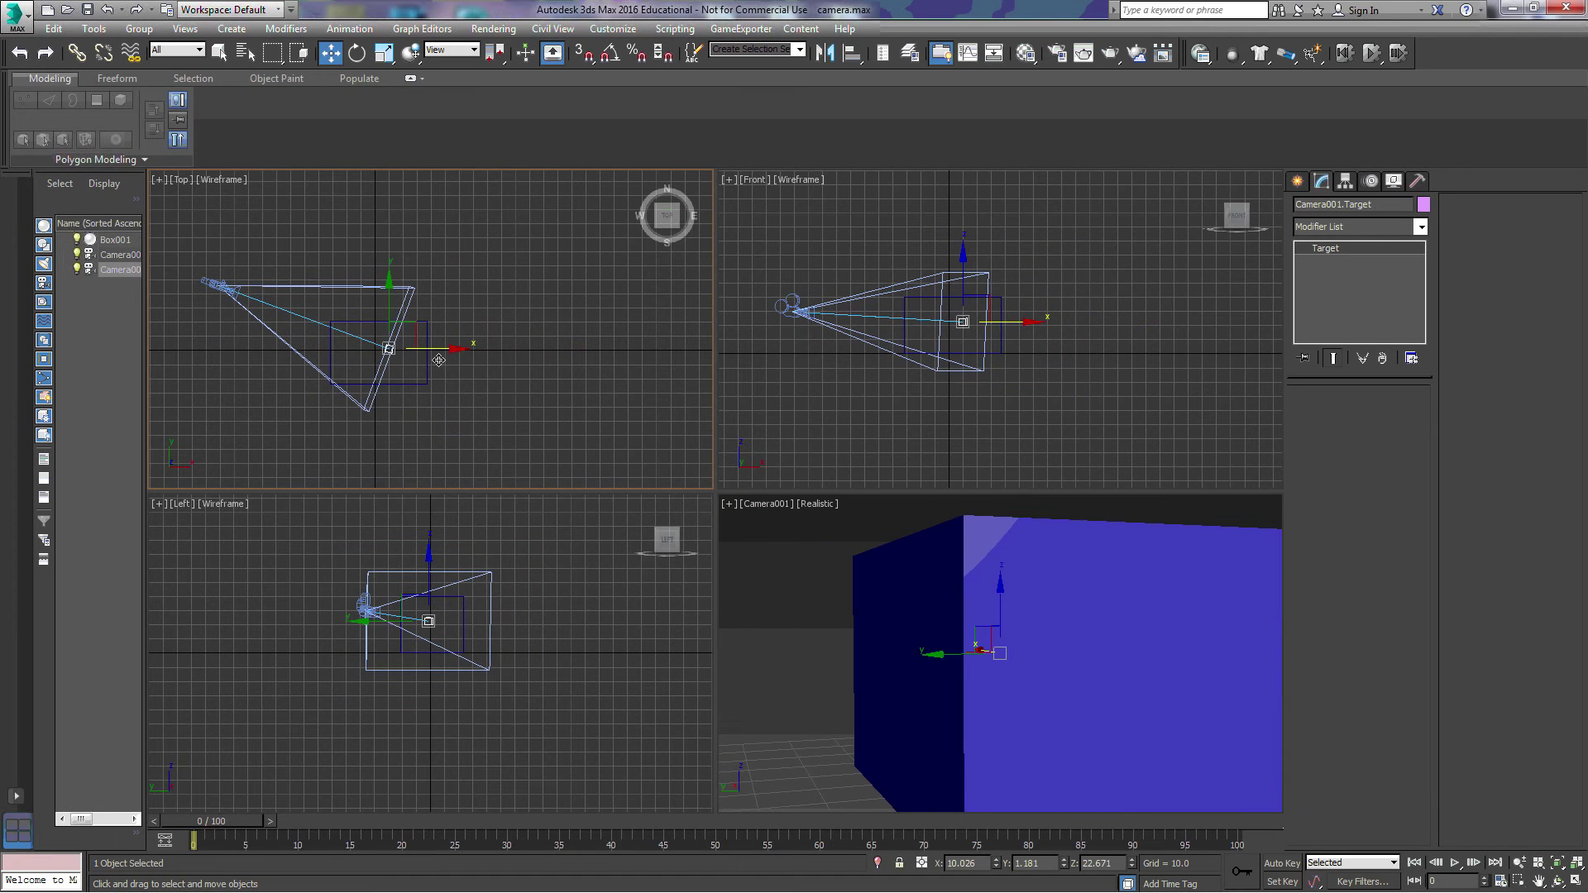
left_click(222, 296)
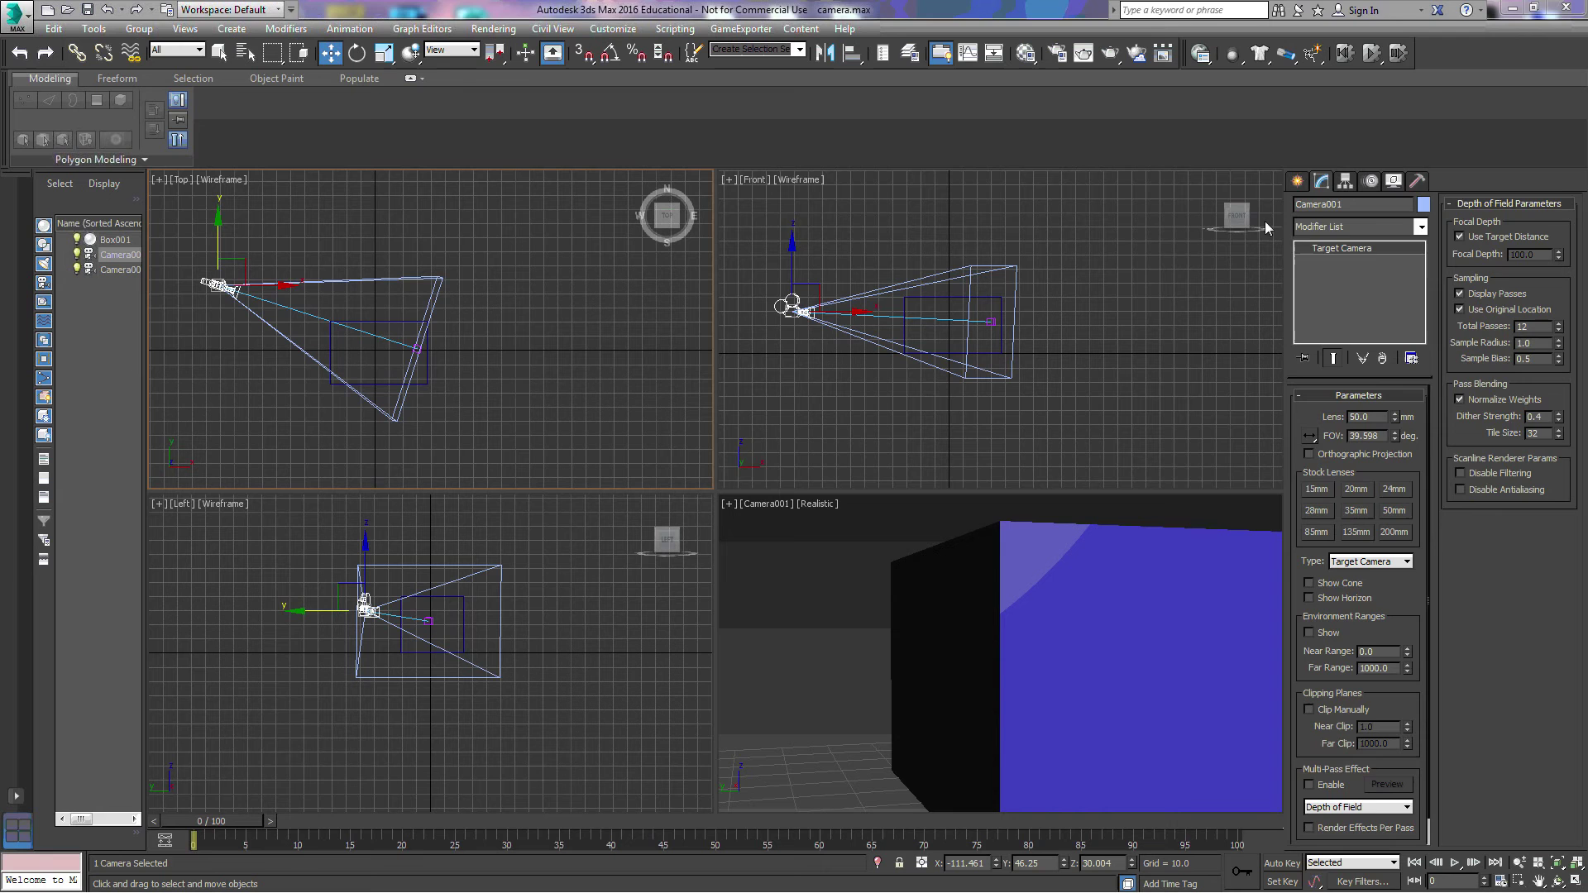
- Create a small box, about 8.8 long, 15.3 wide and 10 high, well behind the large box as seen from the camera
left_click(1297, 181)
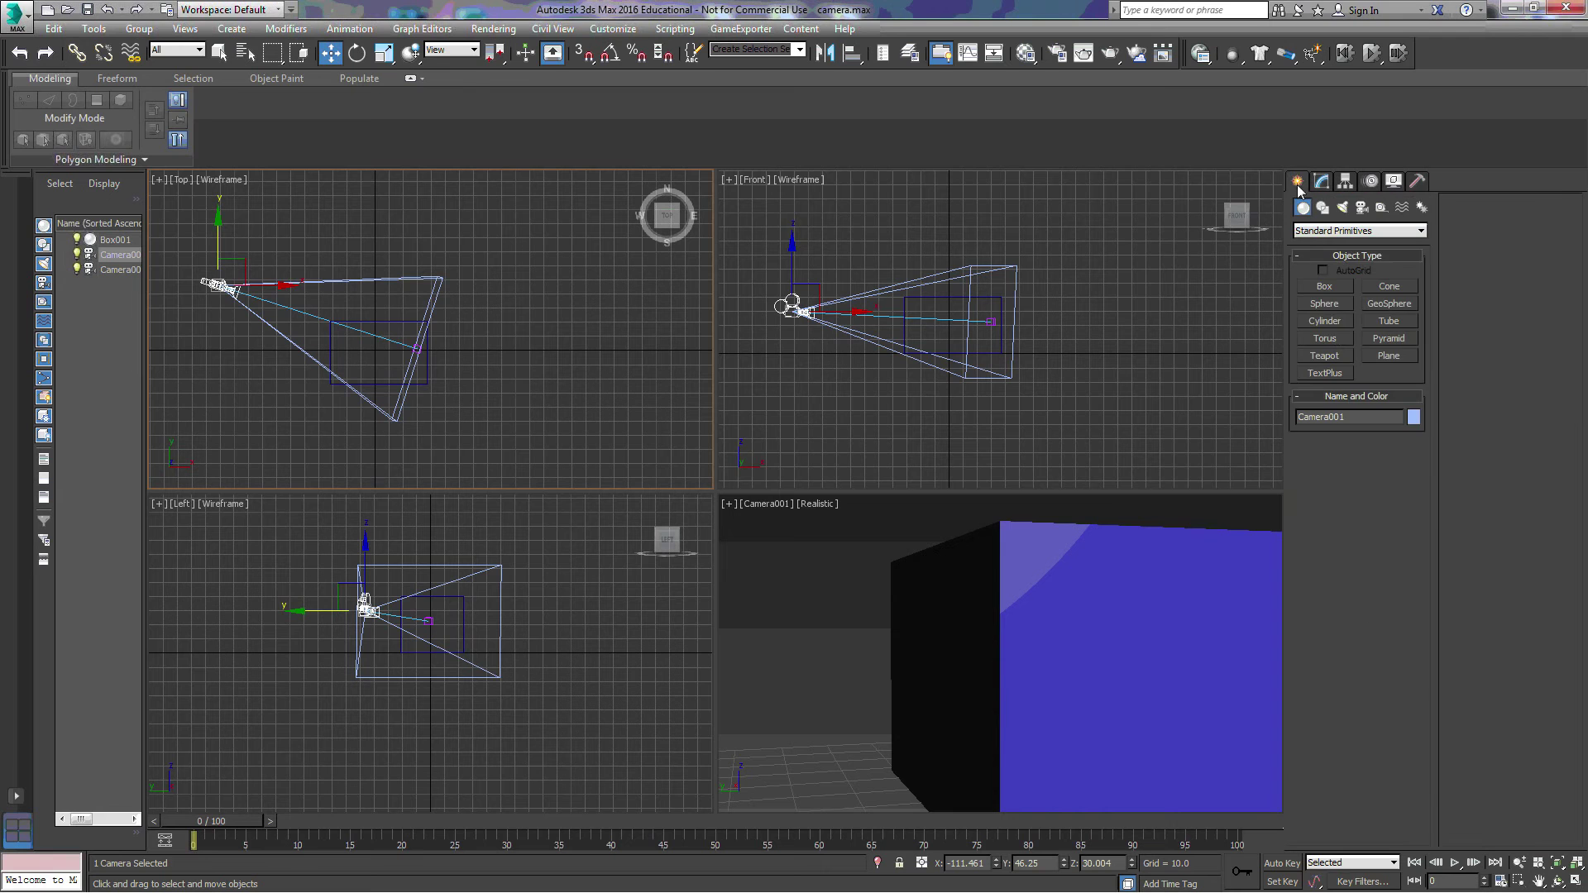
left_click(1326, 285)
left_click_drag(591, 276, 614, 287)
left_click(614, 266)
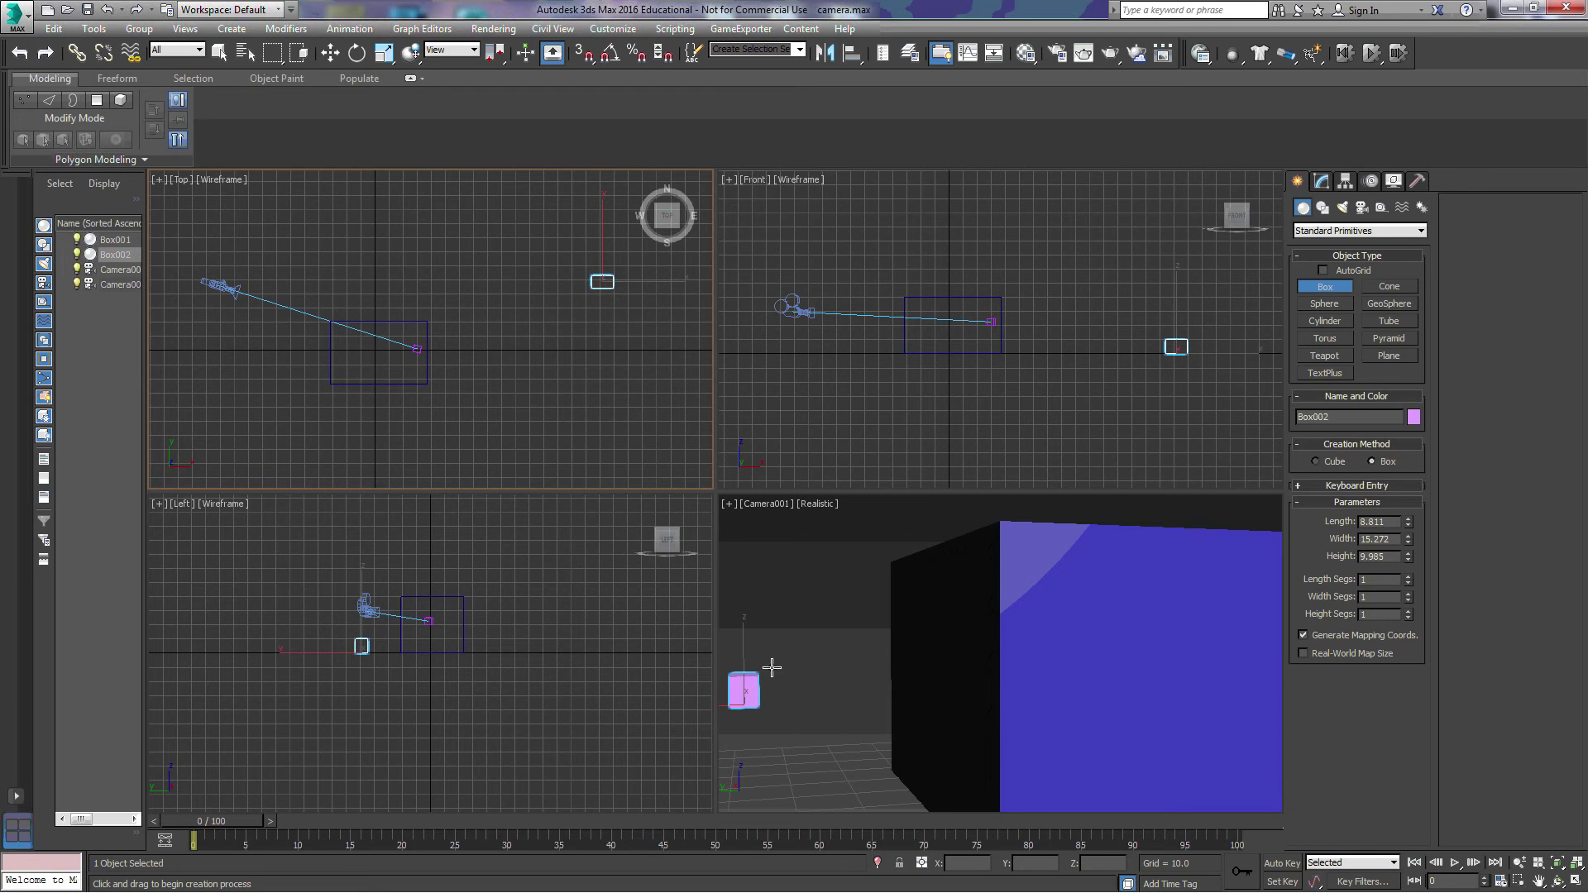
- Select the camera again and turn on manual clipping in its parameters
left_click(215, 285)
left_click(220, 52)
left_click(214, 280)
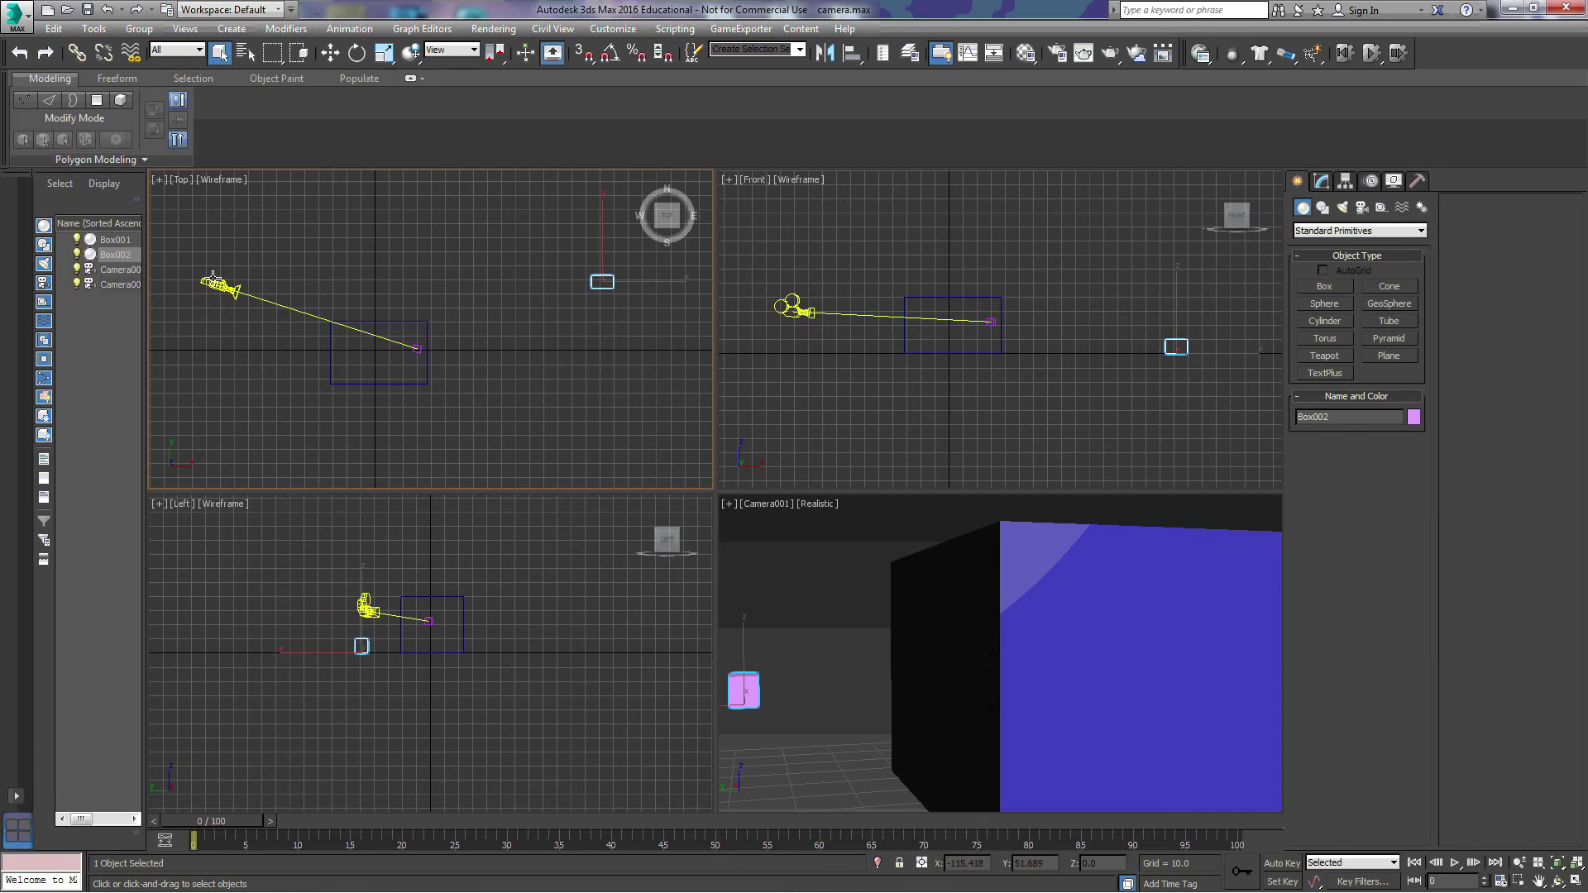
left_click(213, 280)
left_click(1321, 181)
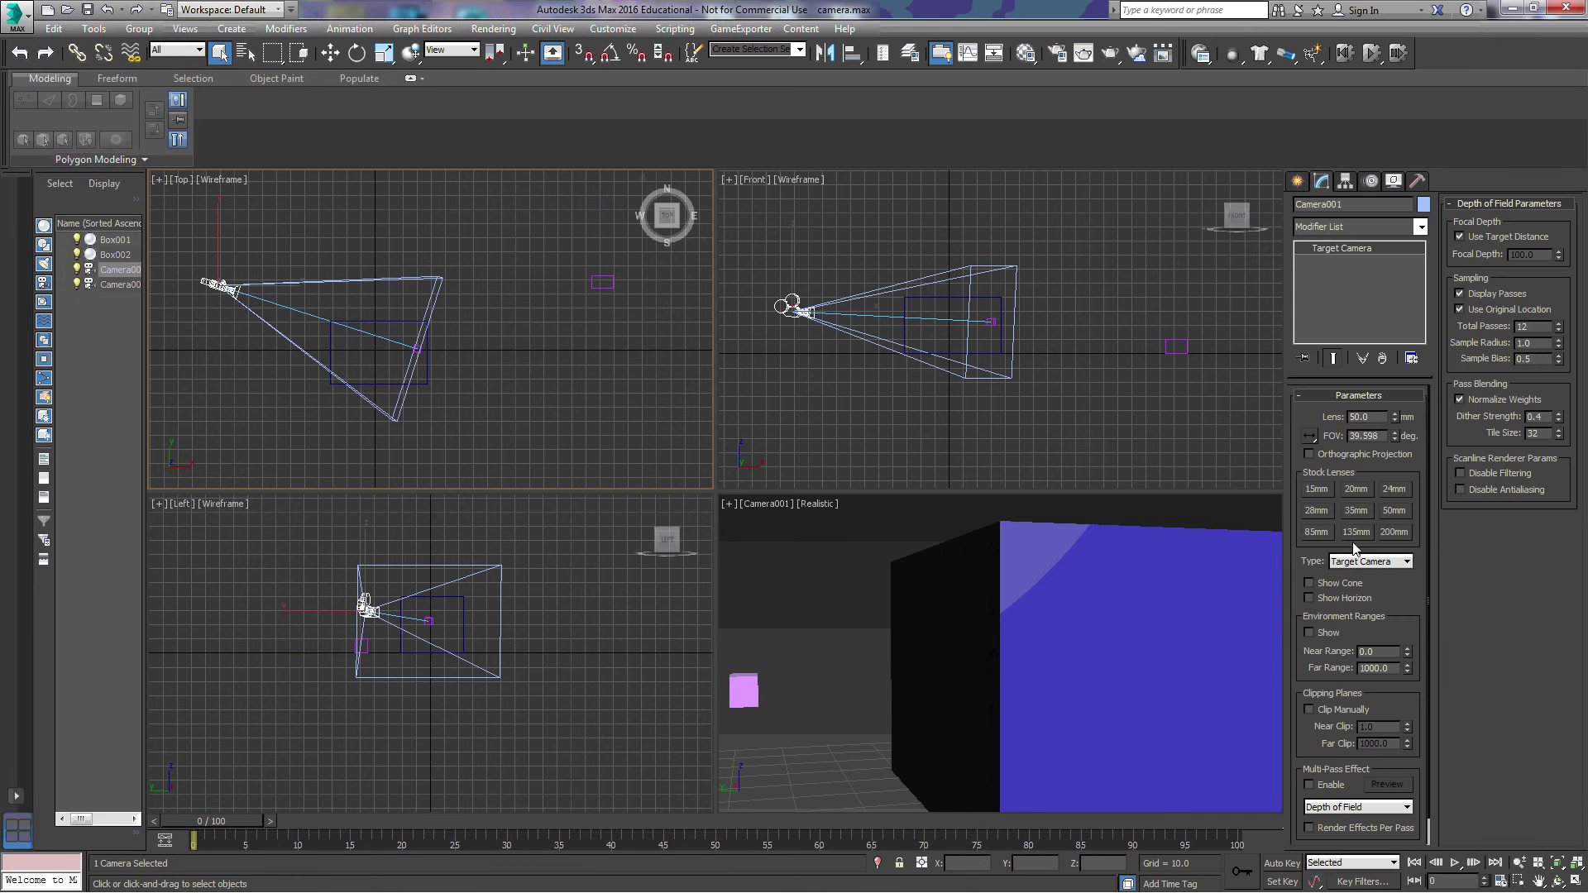
left_click(1308, 709)
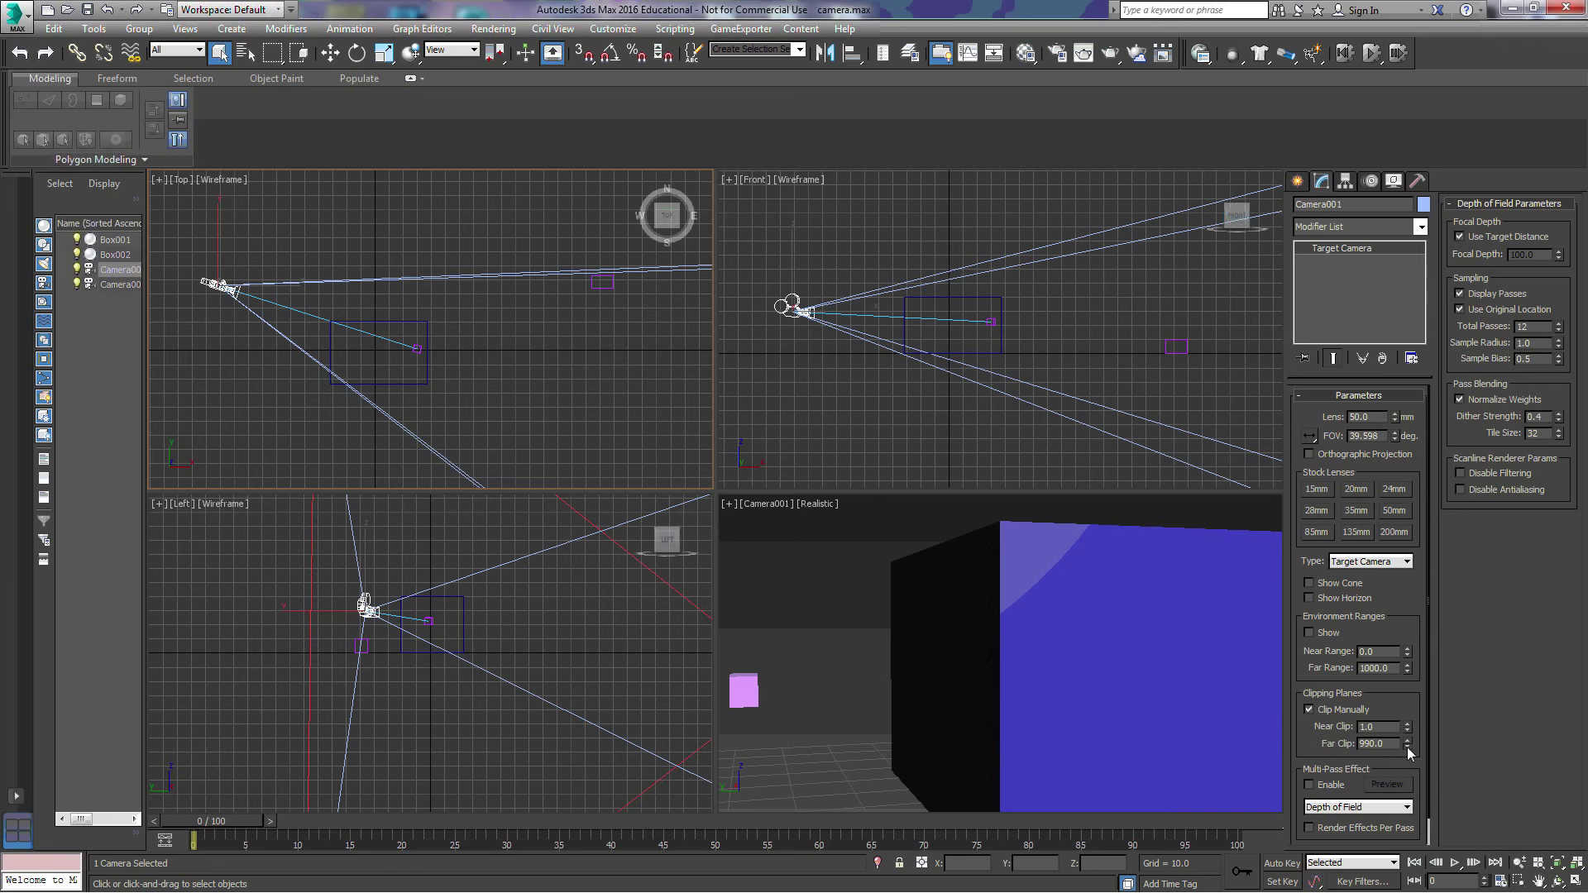
- Lower the camera's far clip gradually to about 233, placing the far clipping plane in front of the small box
left_click_drag(1406, 747, 1407, 782)
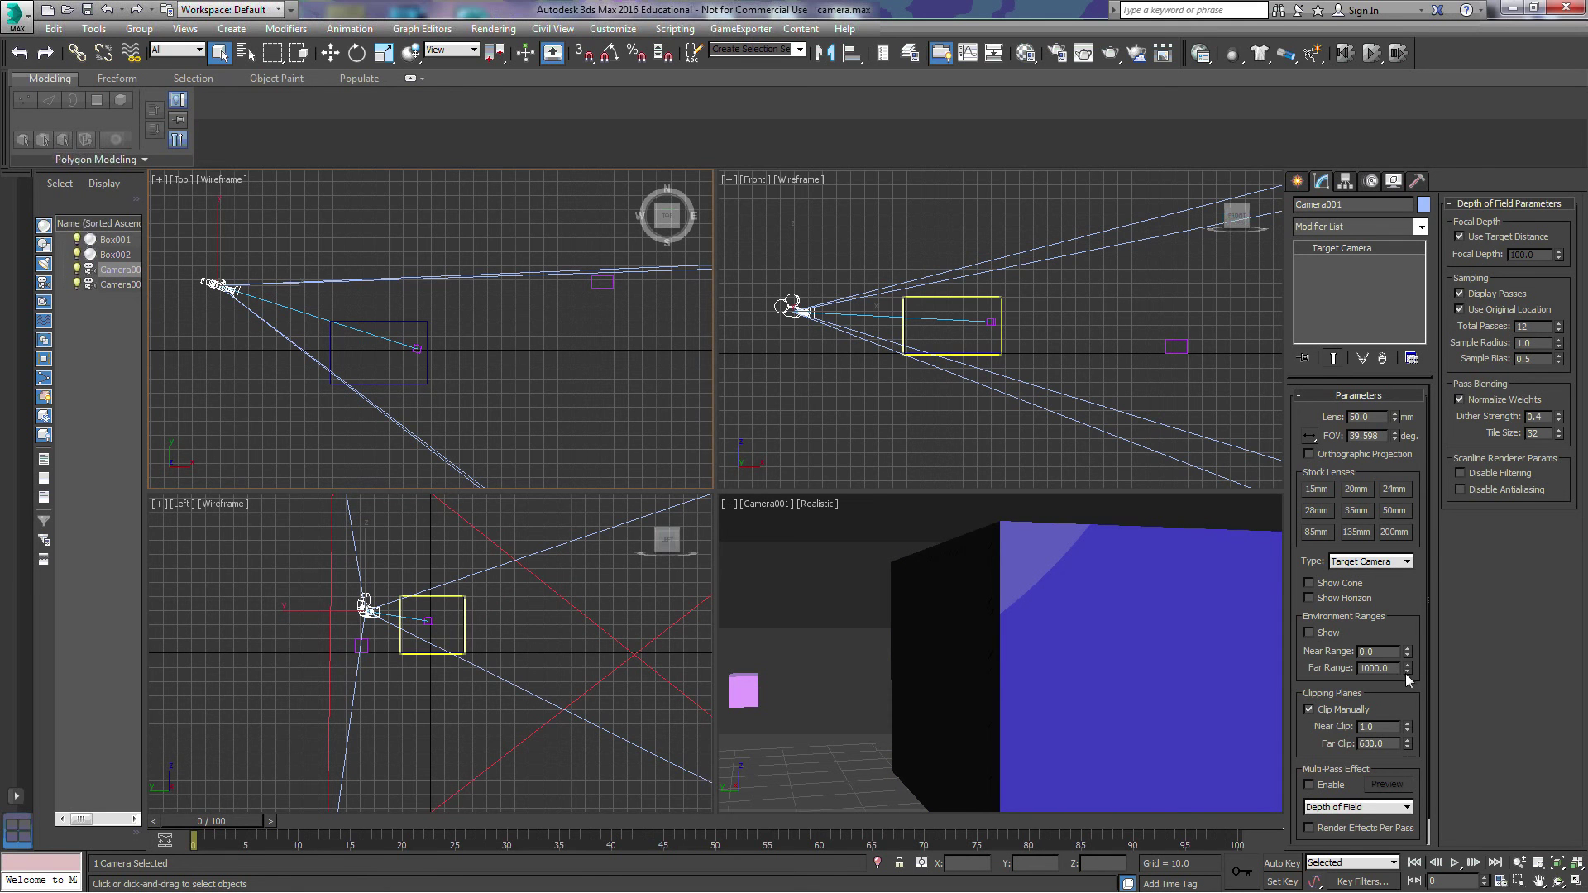
left_click_drag(1407, 746, 1403, 787)
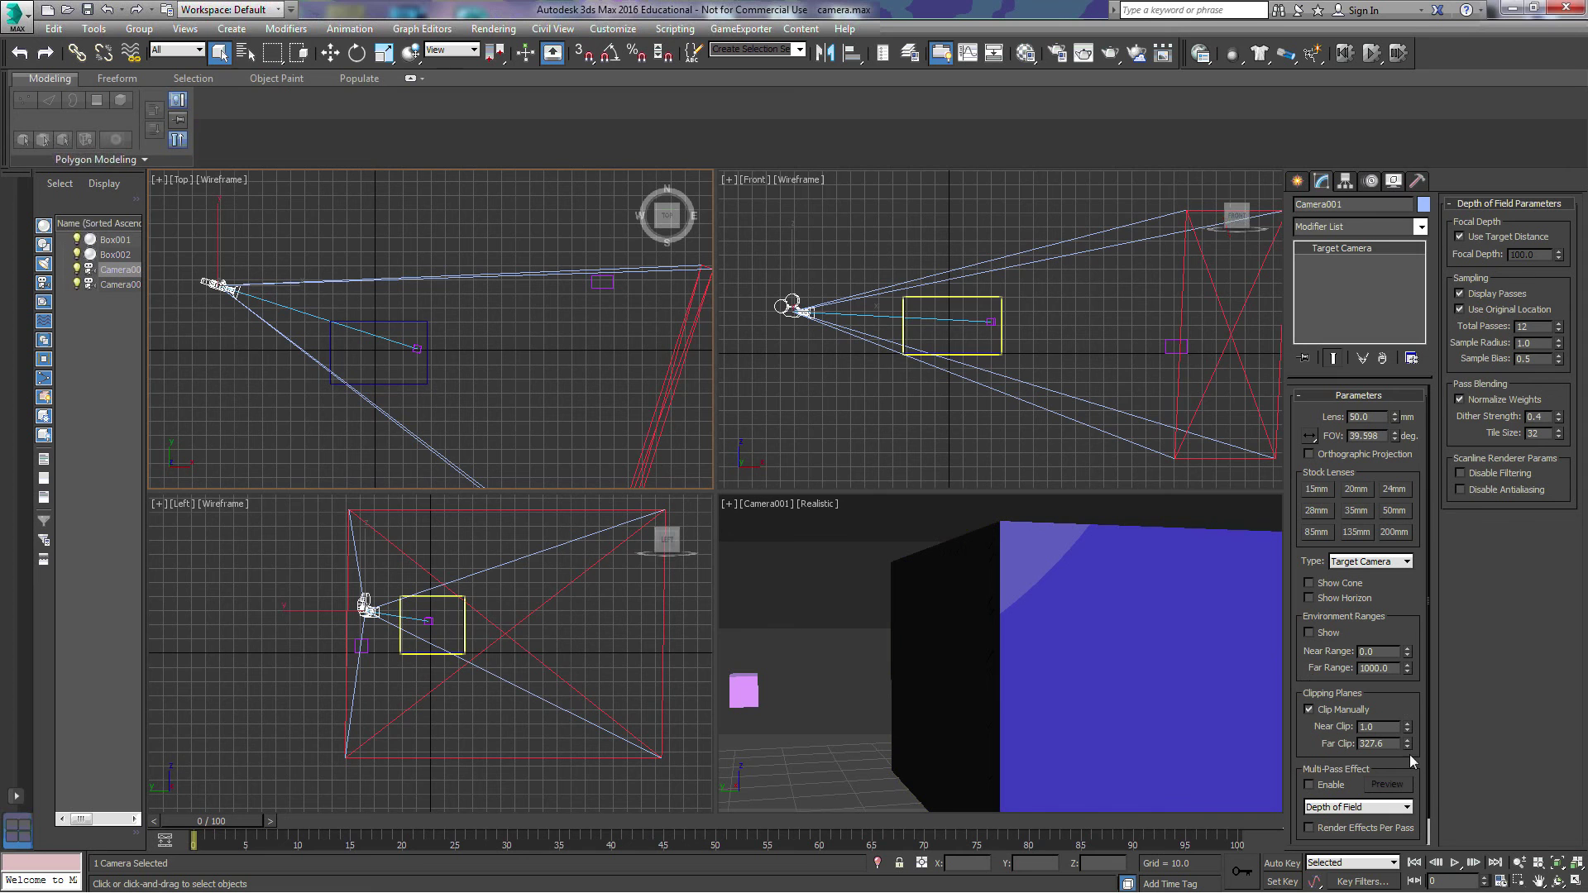
left_click_drag(1408, 747, 1402, 764)
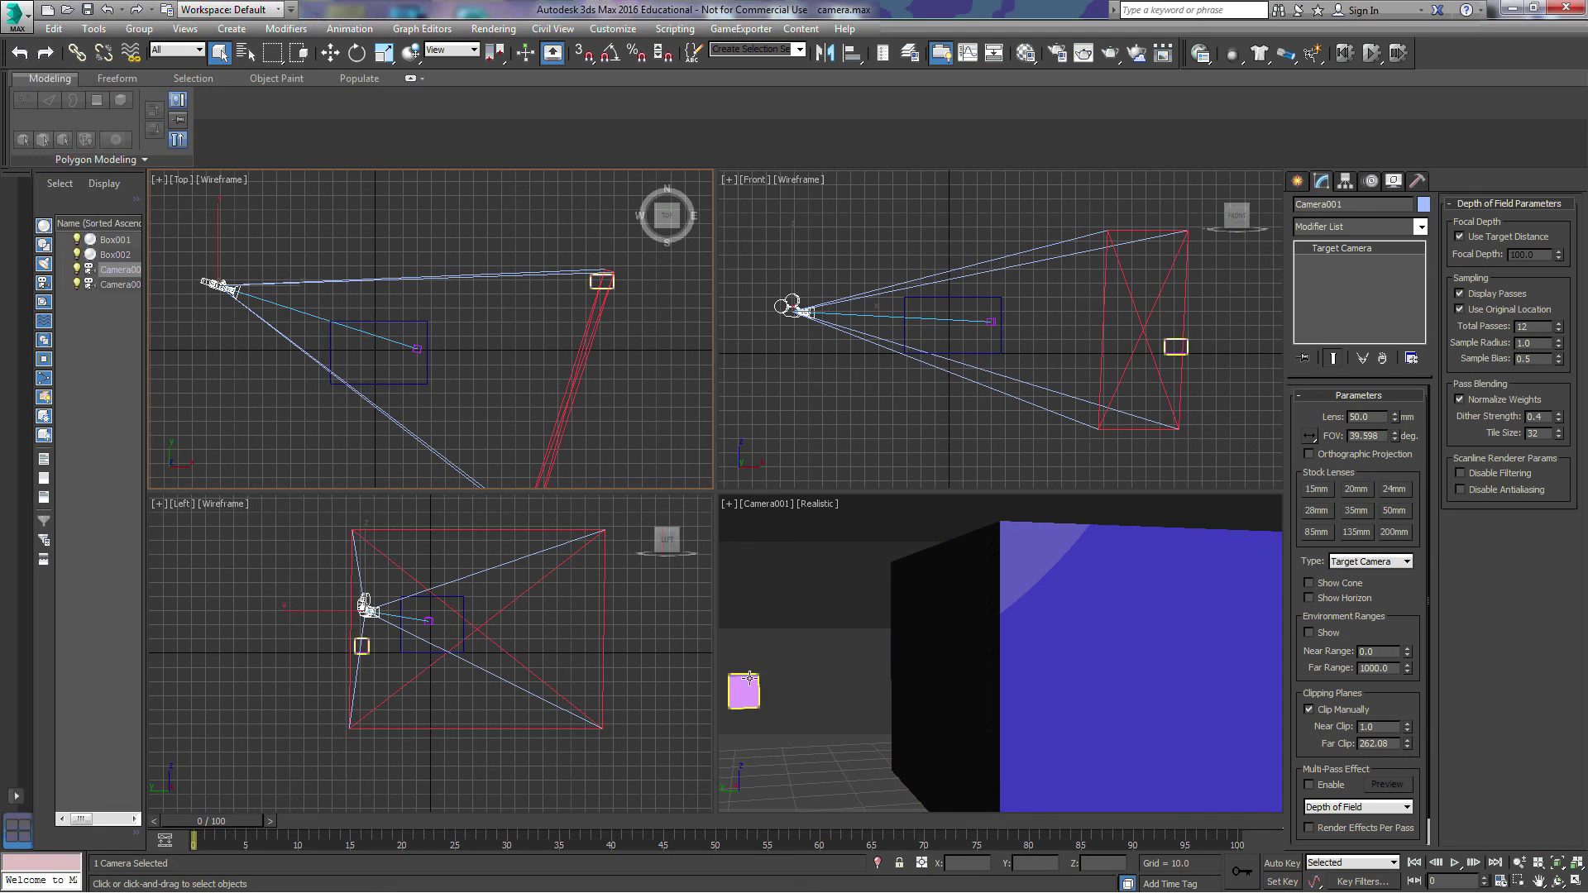
left_click_drag(1407, 745, 1406, 754)
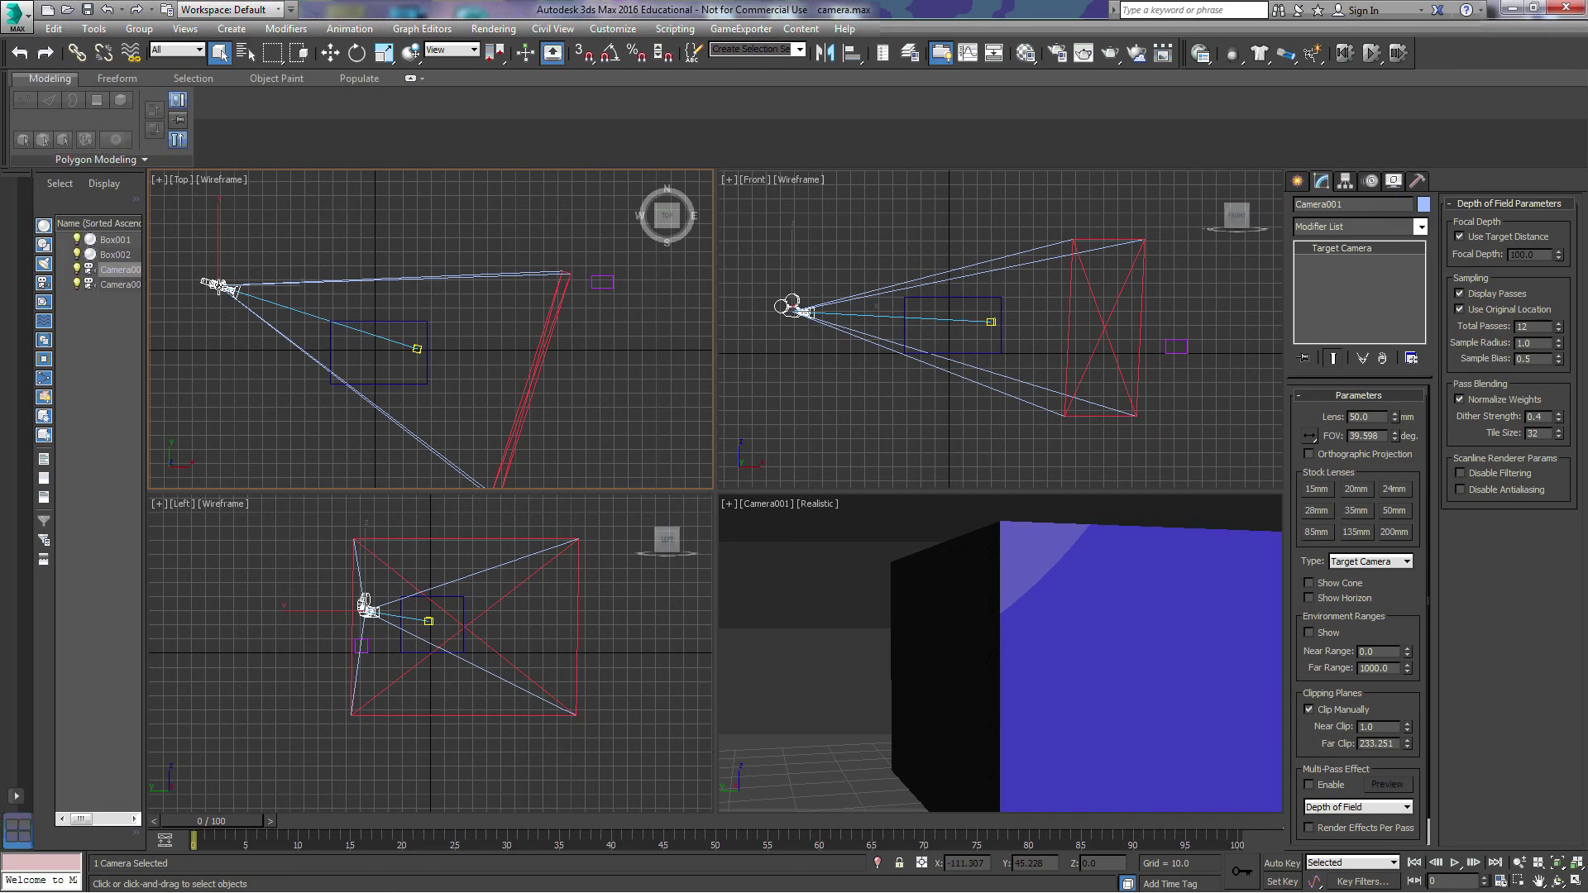
- Move the camera together with its target along the negative X axis, farther back from the large box
left_click(417, 348)
key("w")
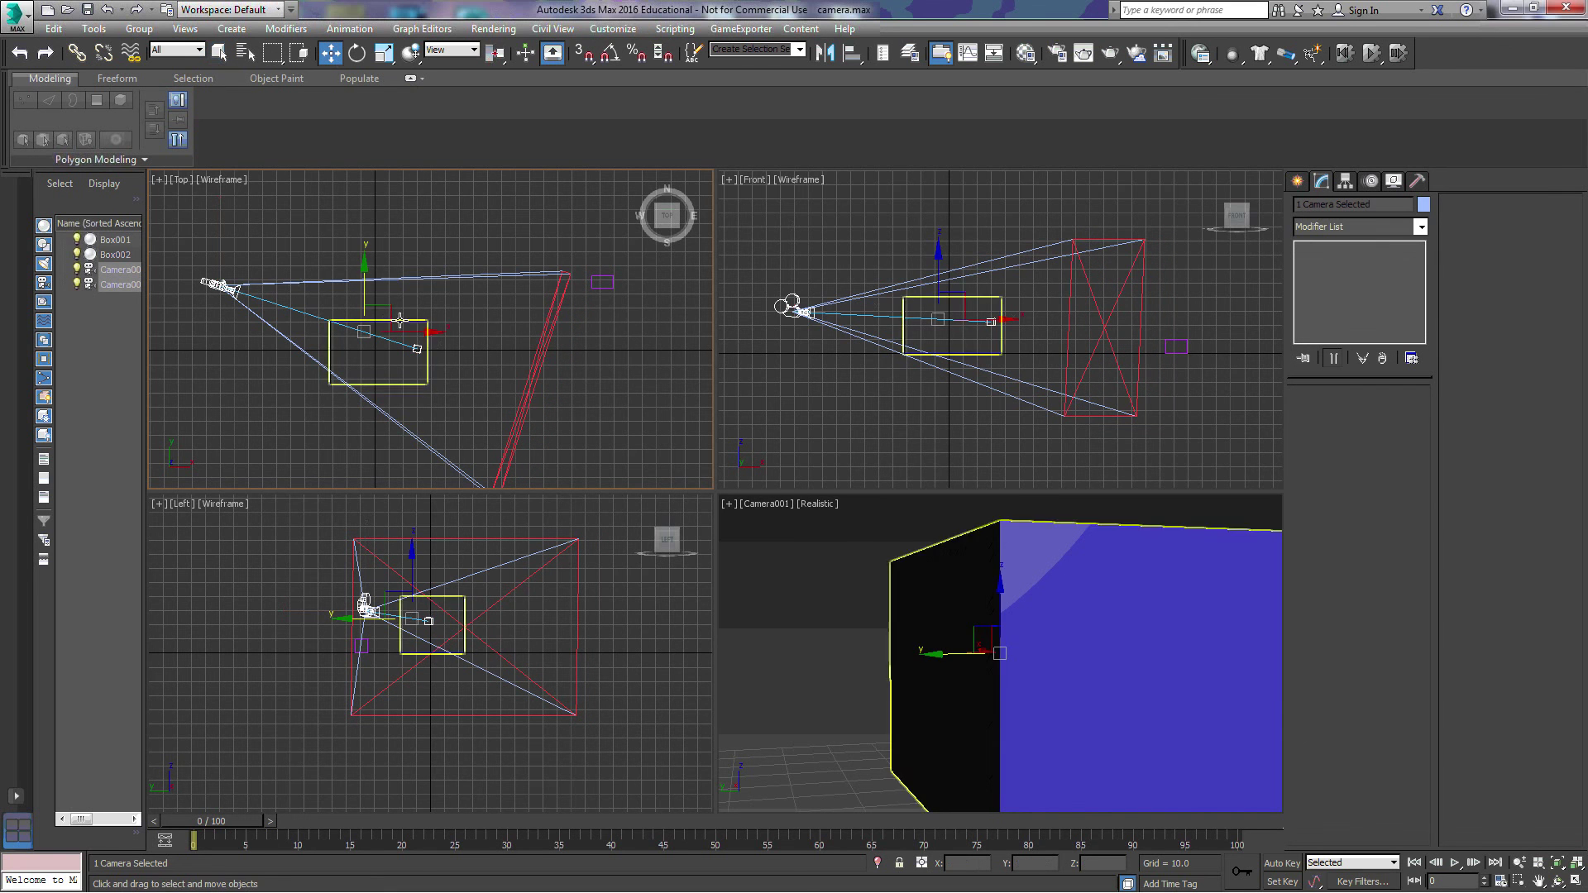
left_click_drag(414, 331, 369, 339)
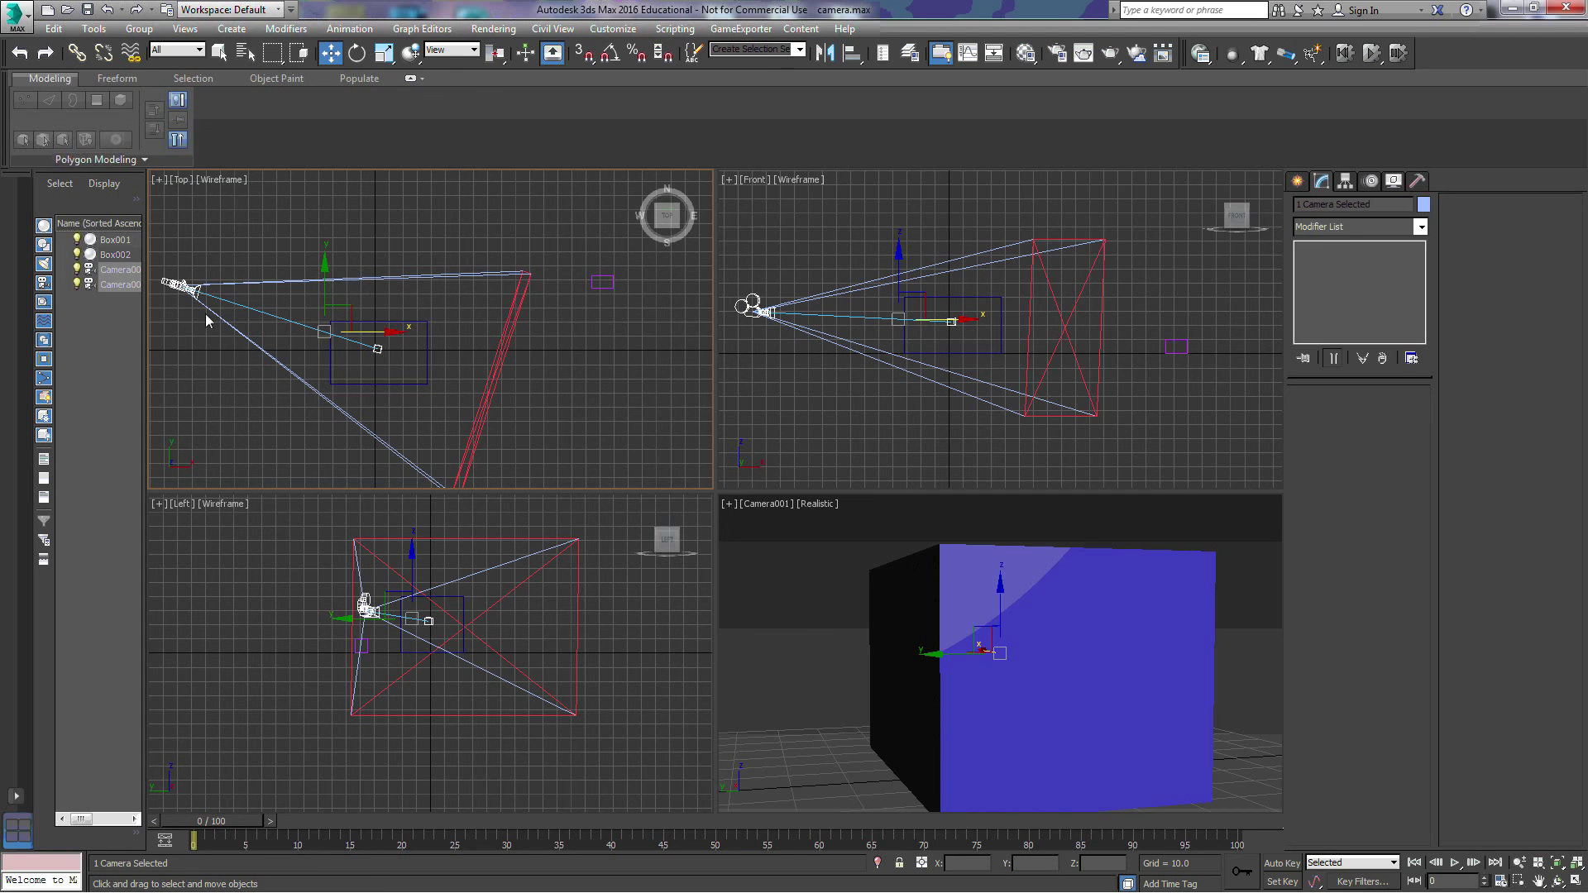
left_click(219, 52)
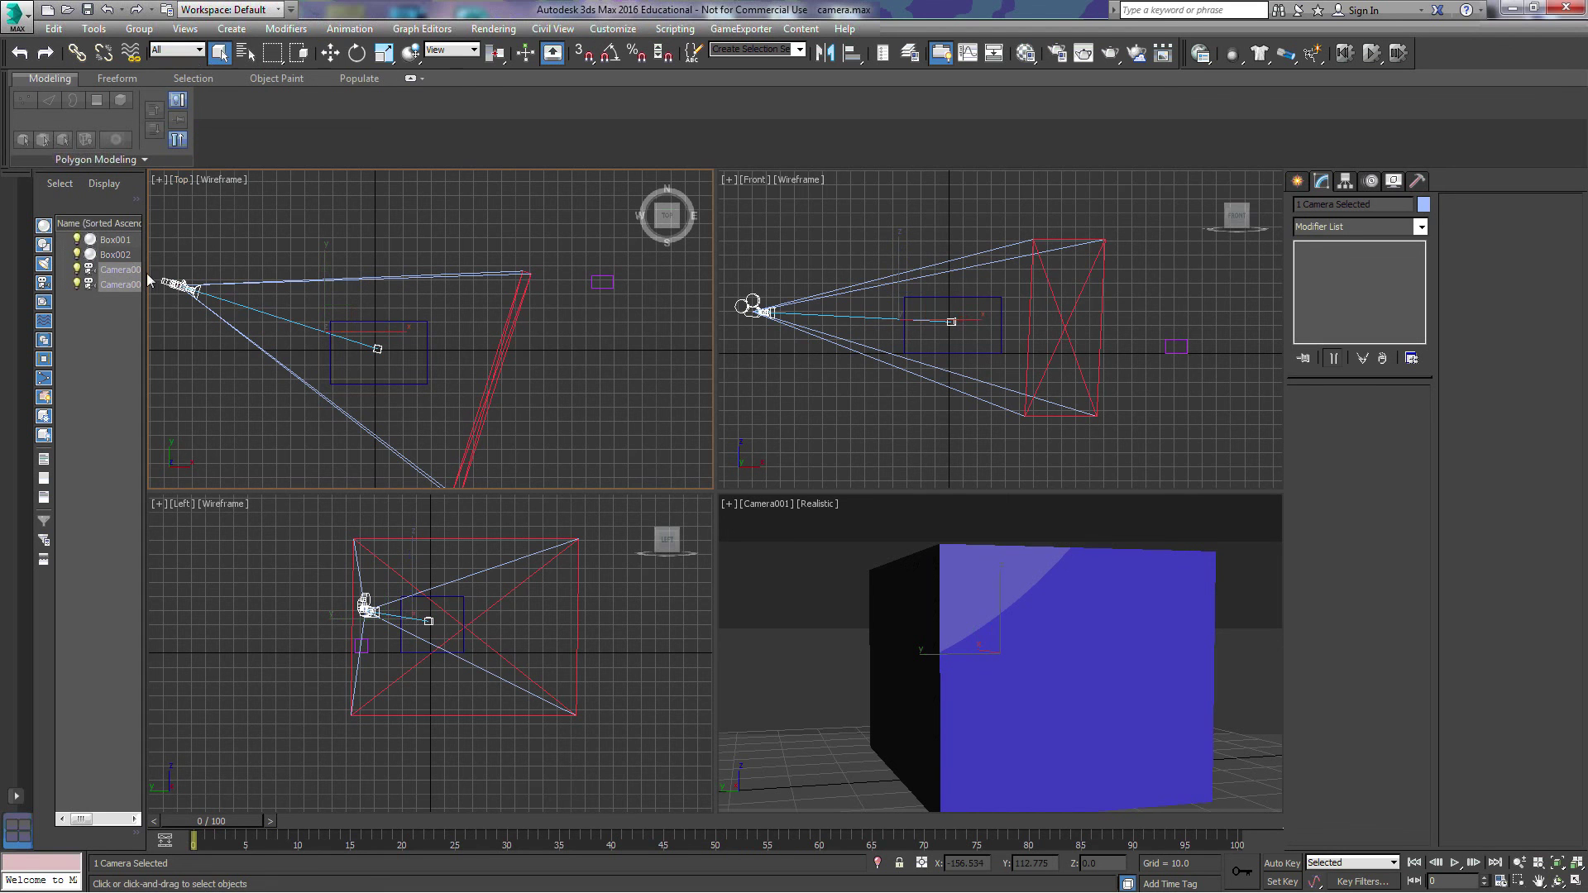